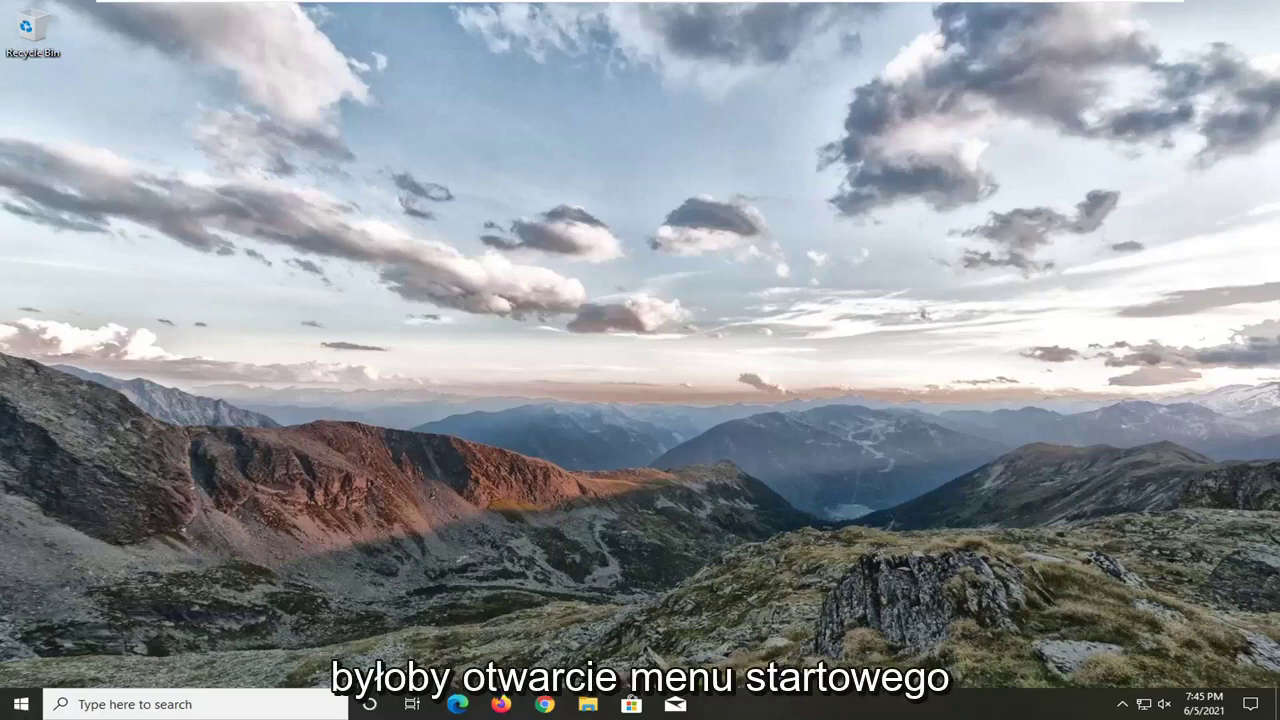
- Search Windows for "troubleshoot", open Troubleshoot settings and show the additional troubleshooters
click(13, 710)
text(trouble)
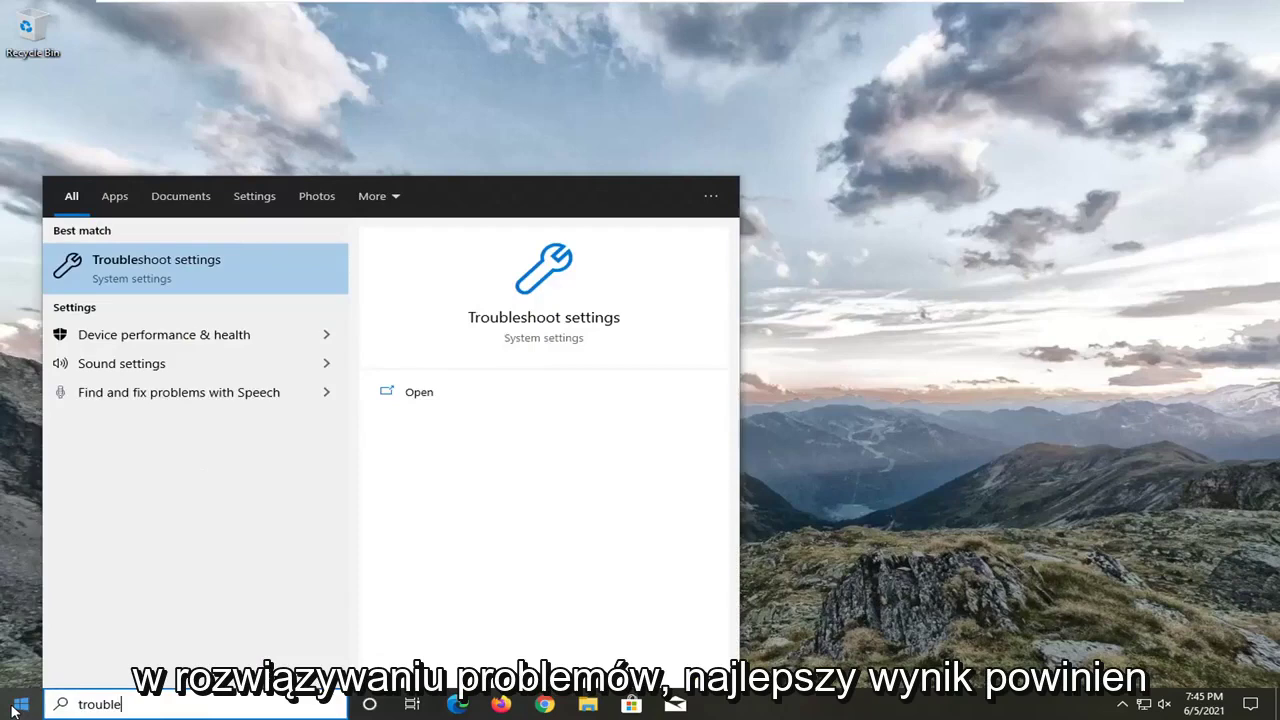
text(shoot)
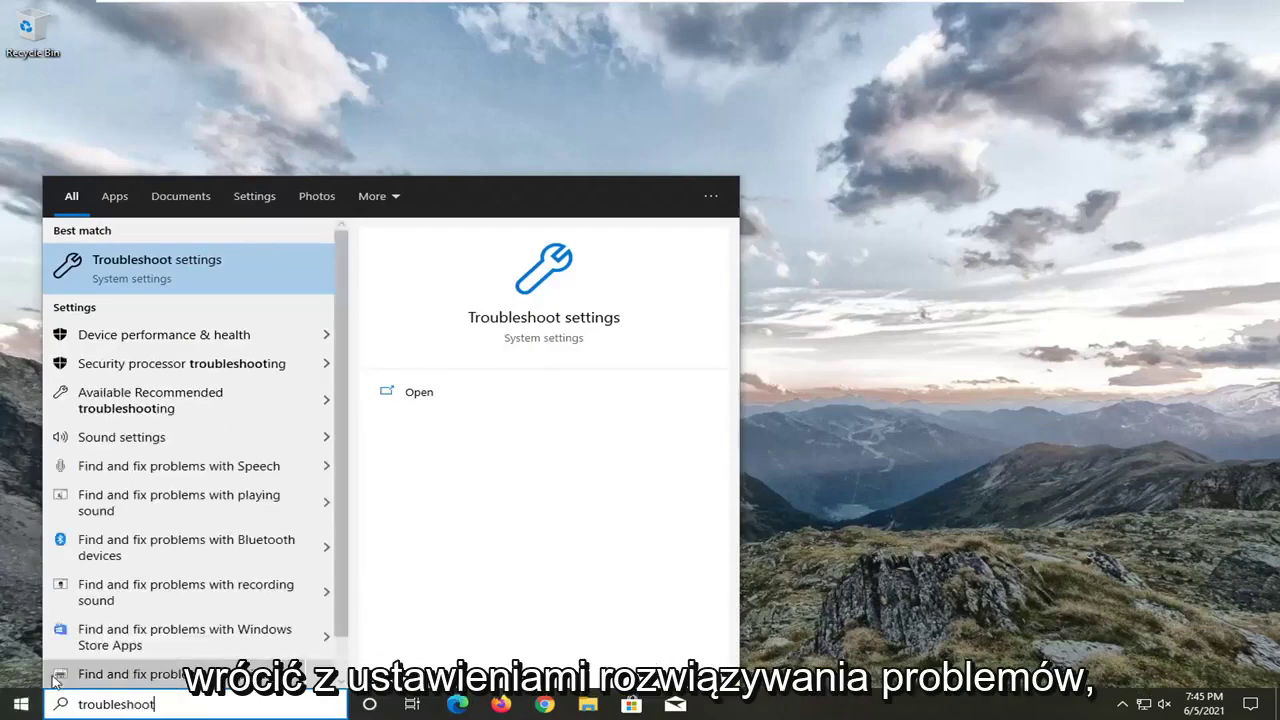
click(135, 284)
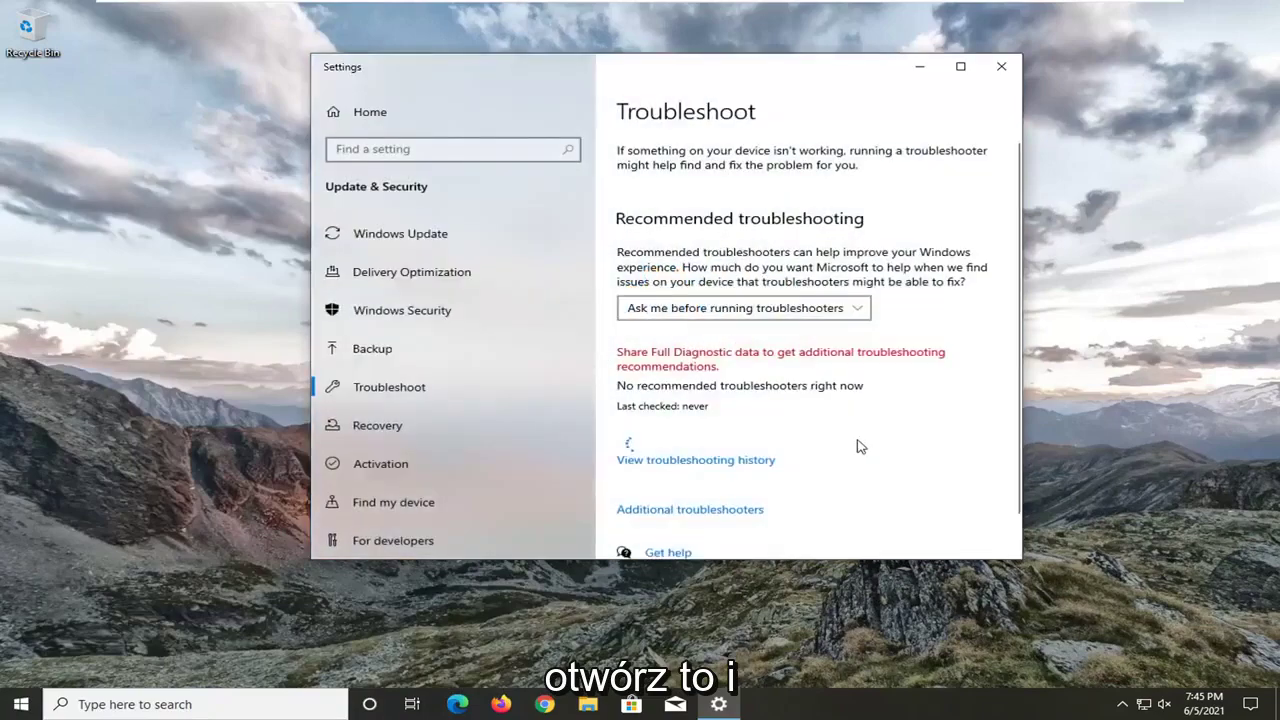
scroll(857, 443, down, 1)
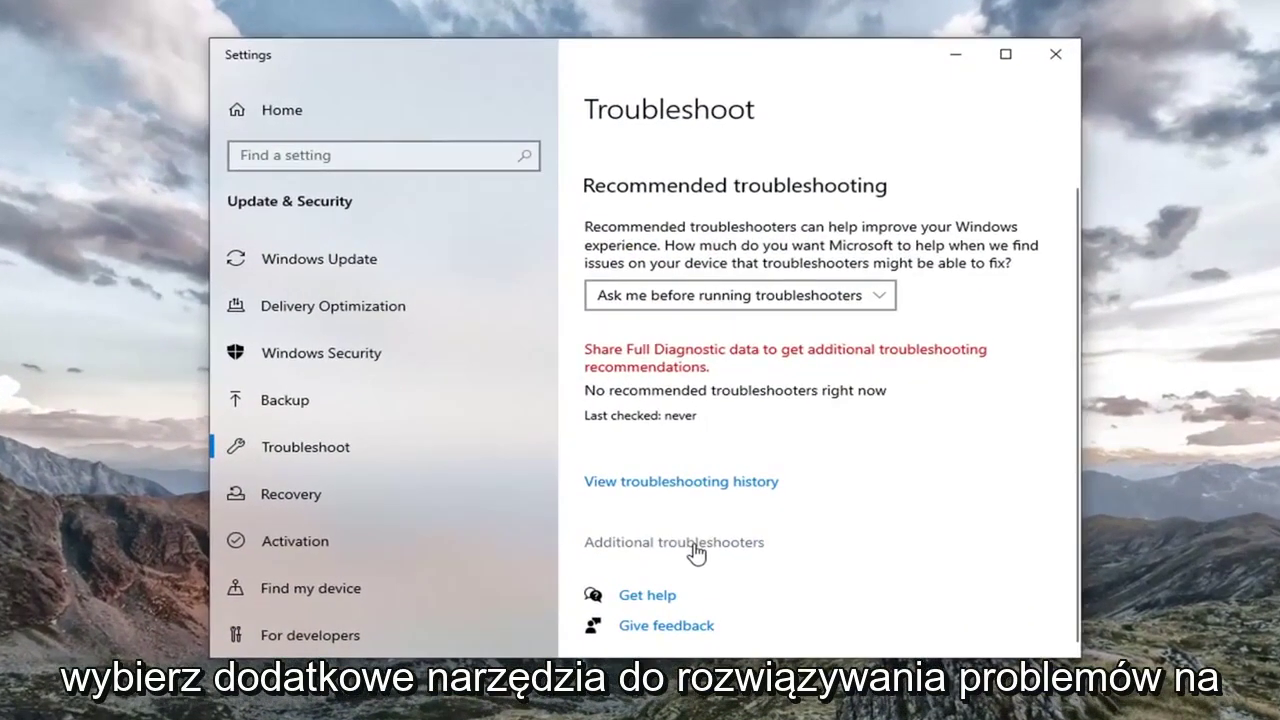
click(748, 526)
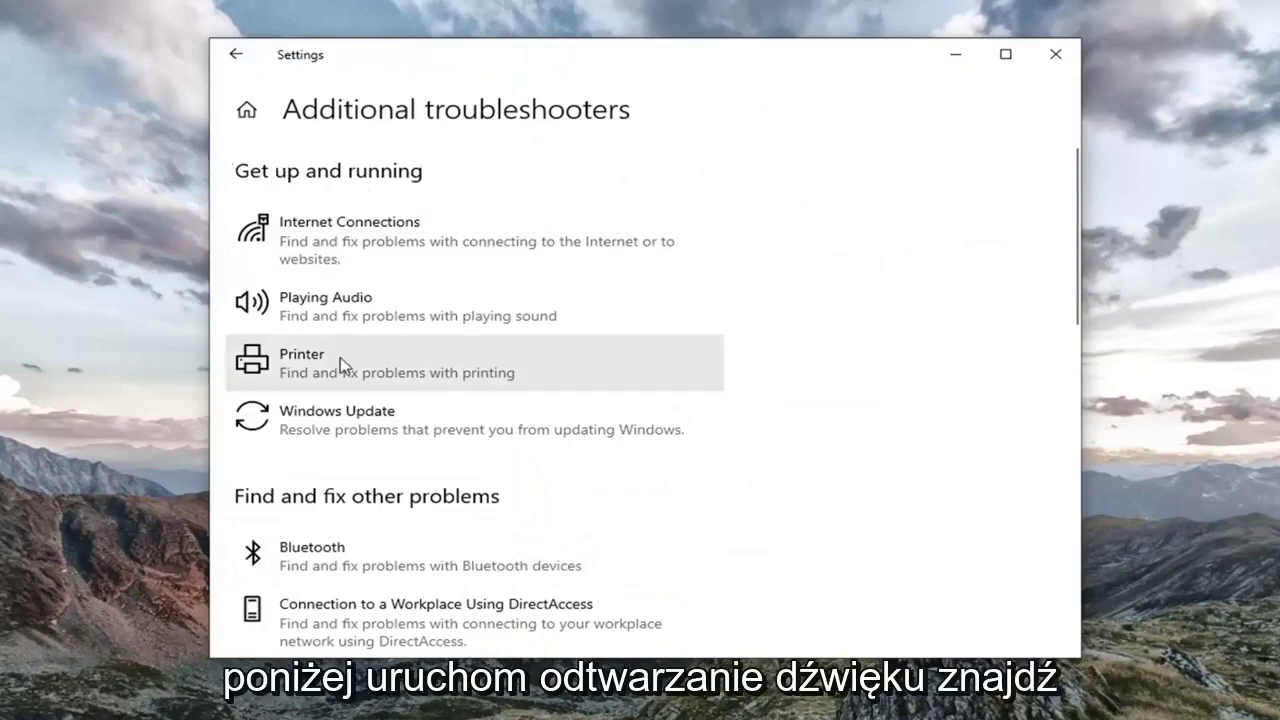
- Run the Playing Audio troubleshooter, open Audio Enhancements from it and cancel the Speakers Properties without changes
click(346, 312)
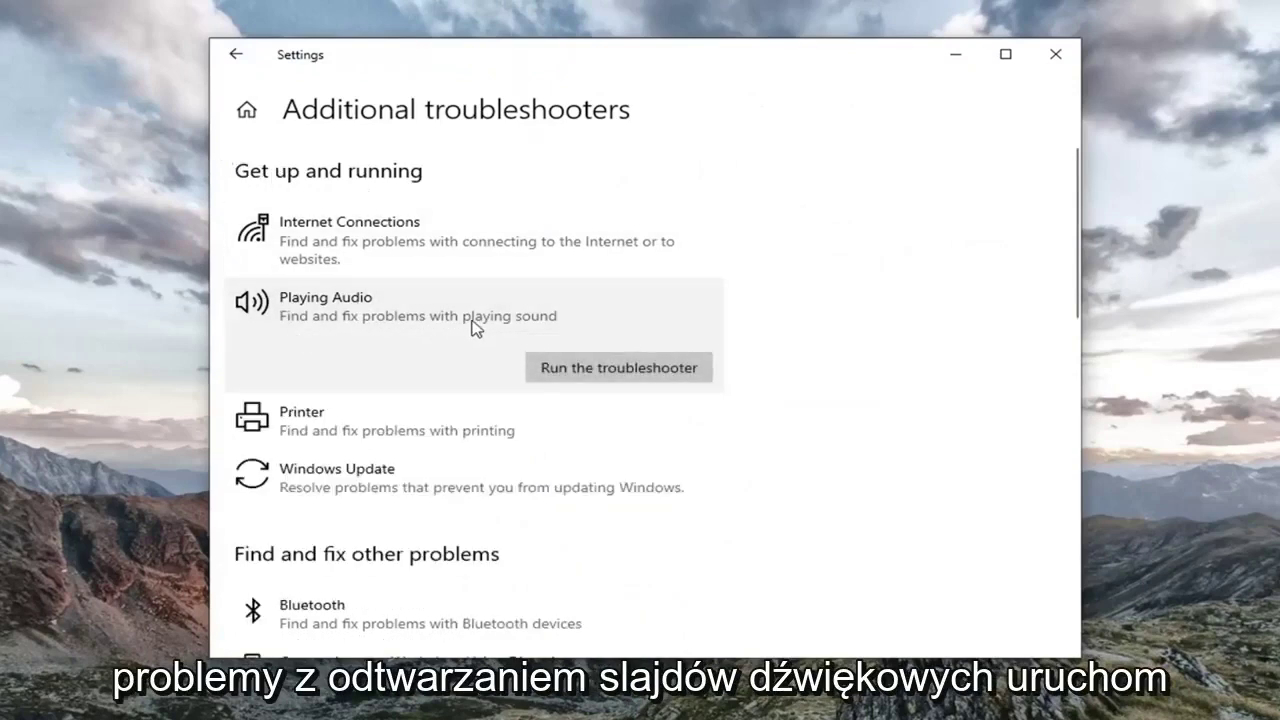
click(613, 370)
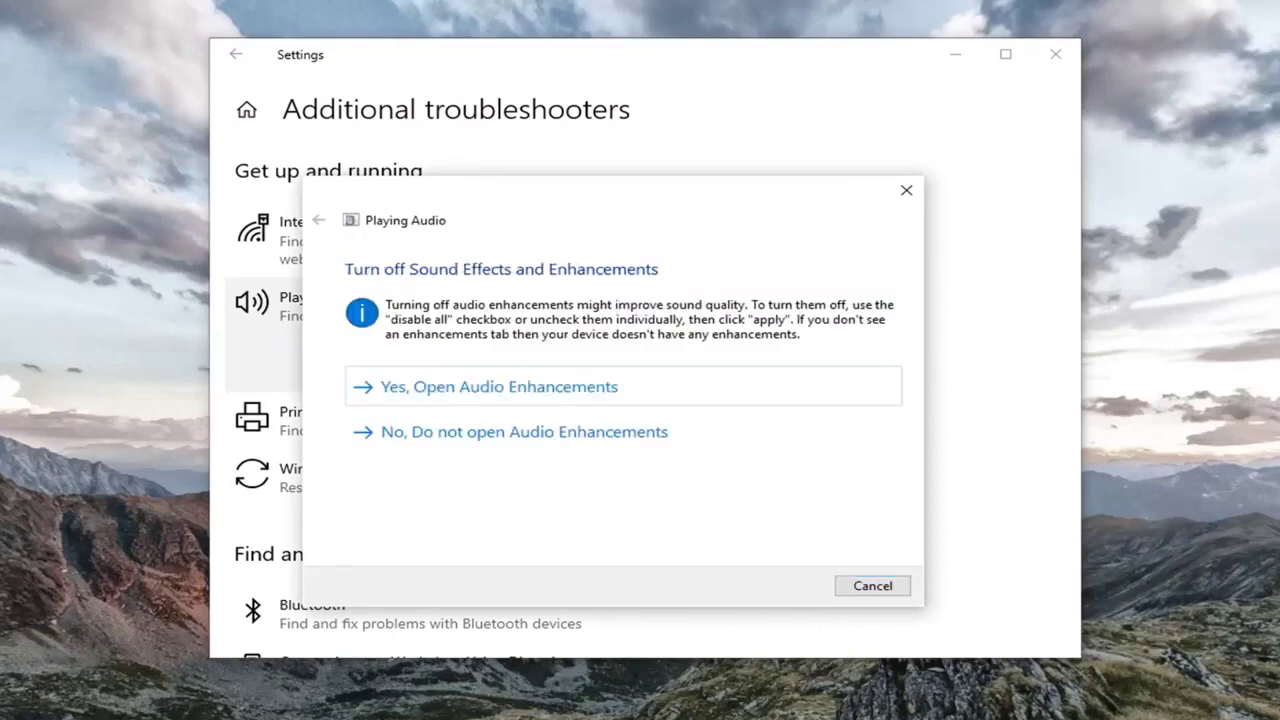
click(511, 389)
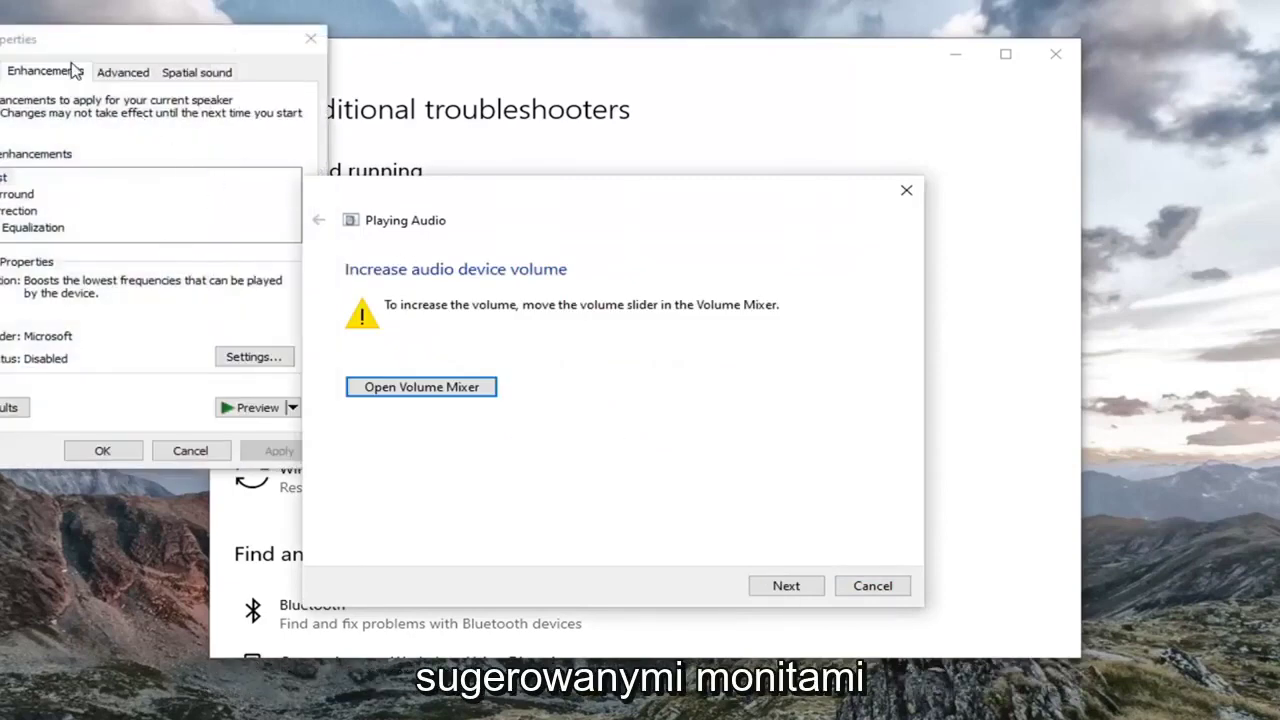
drag(70, 58, 467, 147)
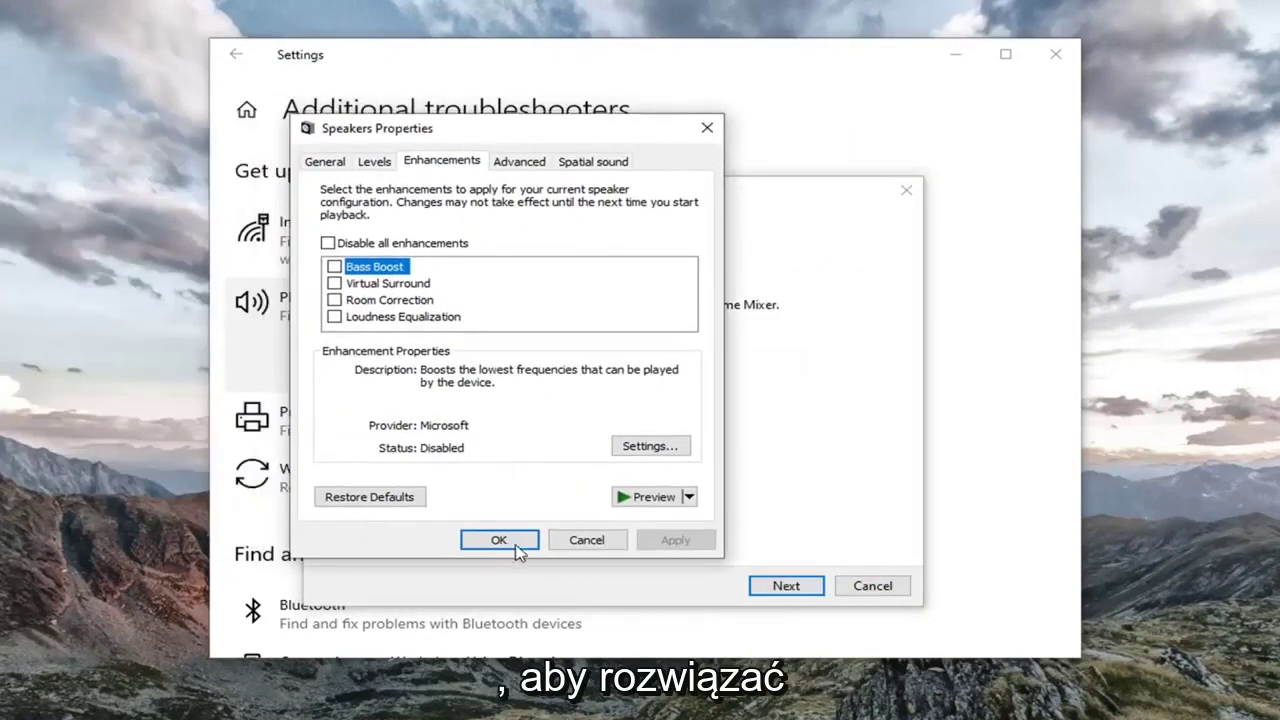
click(597, 543)
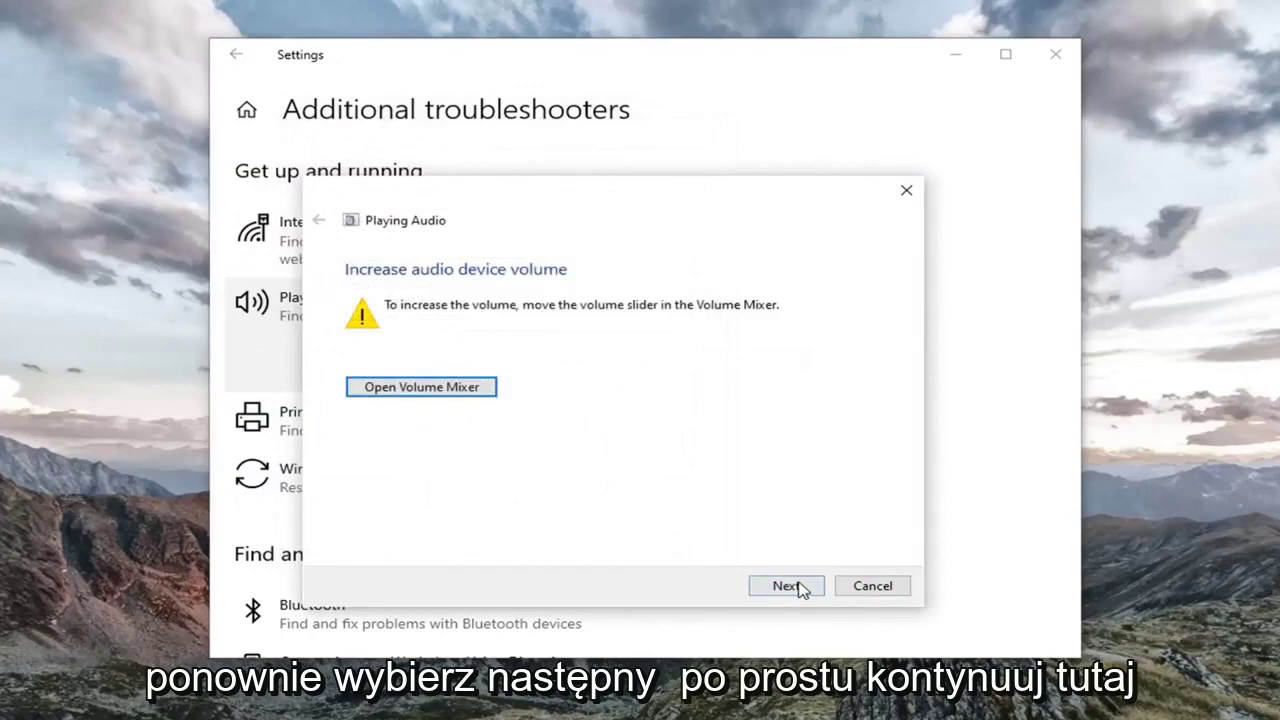
- Continue past the volume suggestion without opening the Volume Mixer, then close the audio troubleshooter and Settings
click(790, 586)
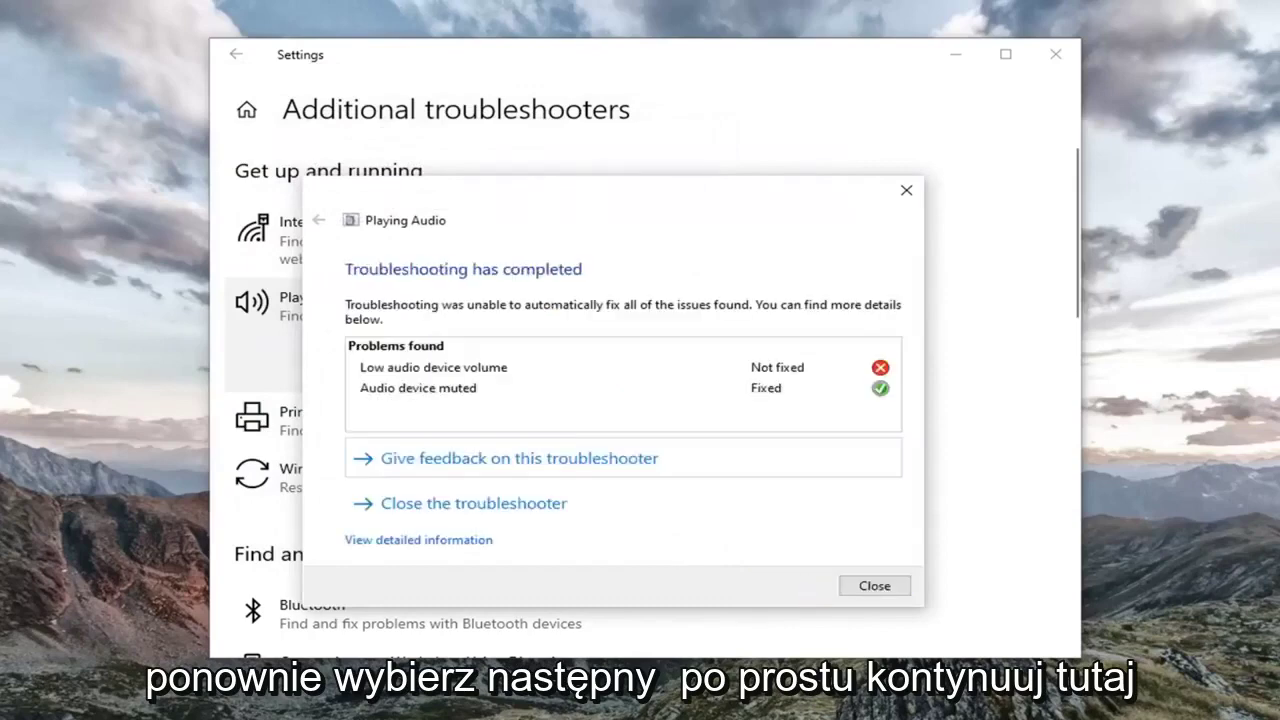
click(874, 585)
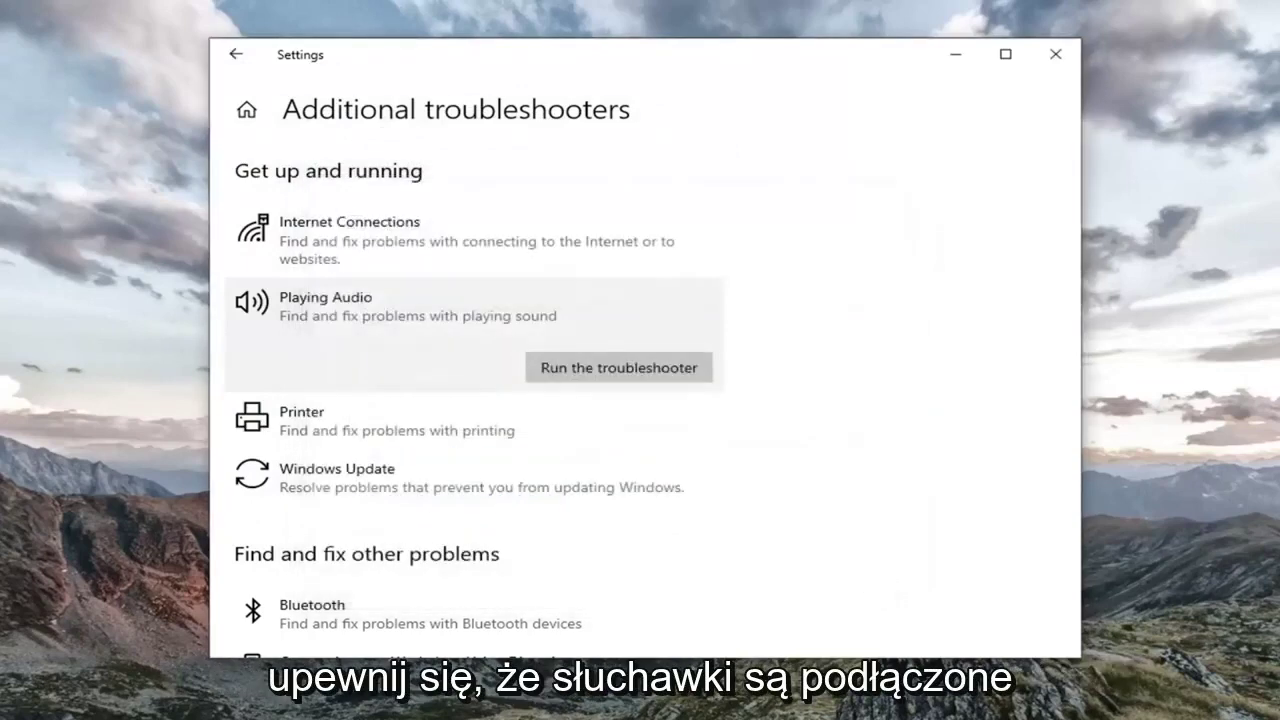
click(1055, 54)
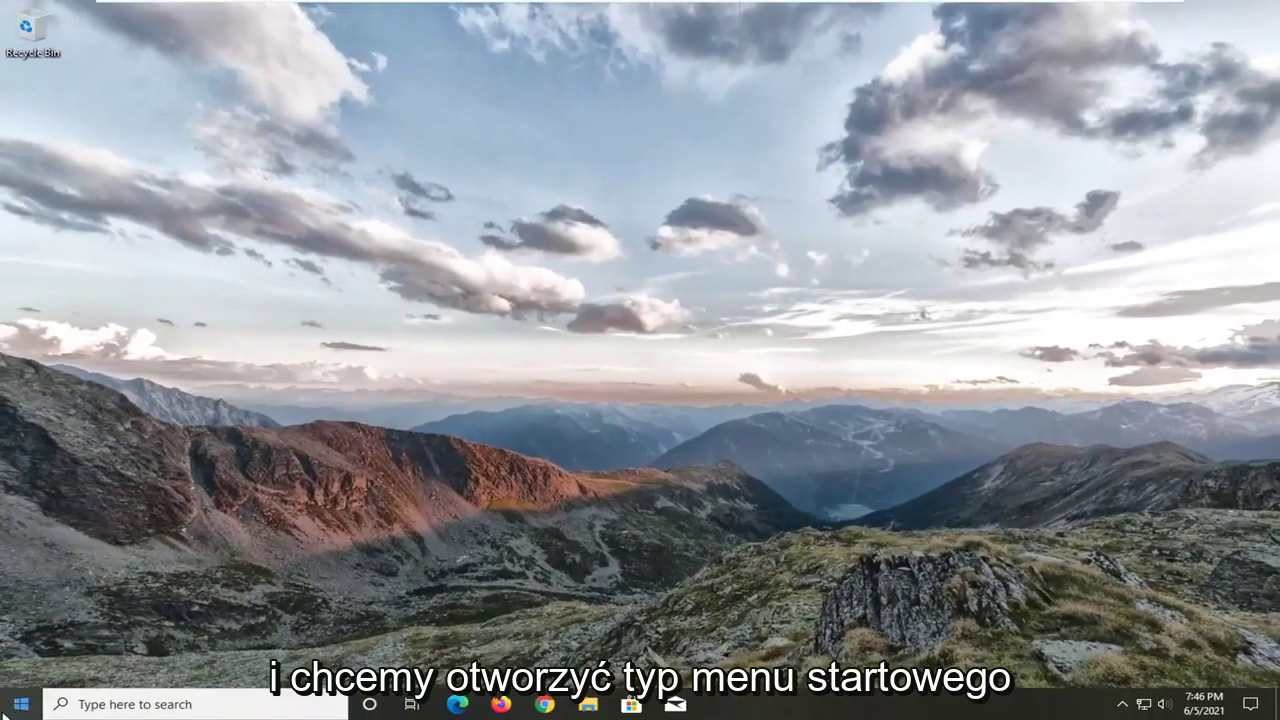
- Search for and open Control Panel, and set its items to be viewed as large icons
click(12, 712)
click(12, 712)
click(12, 712)
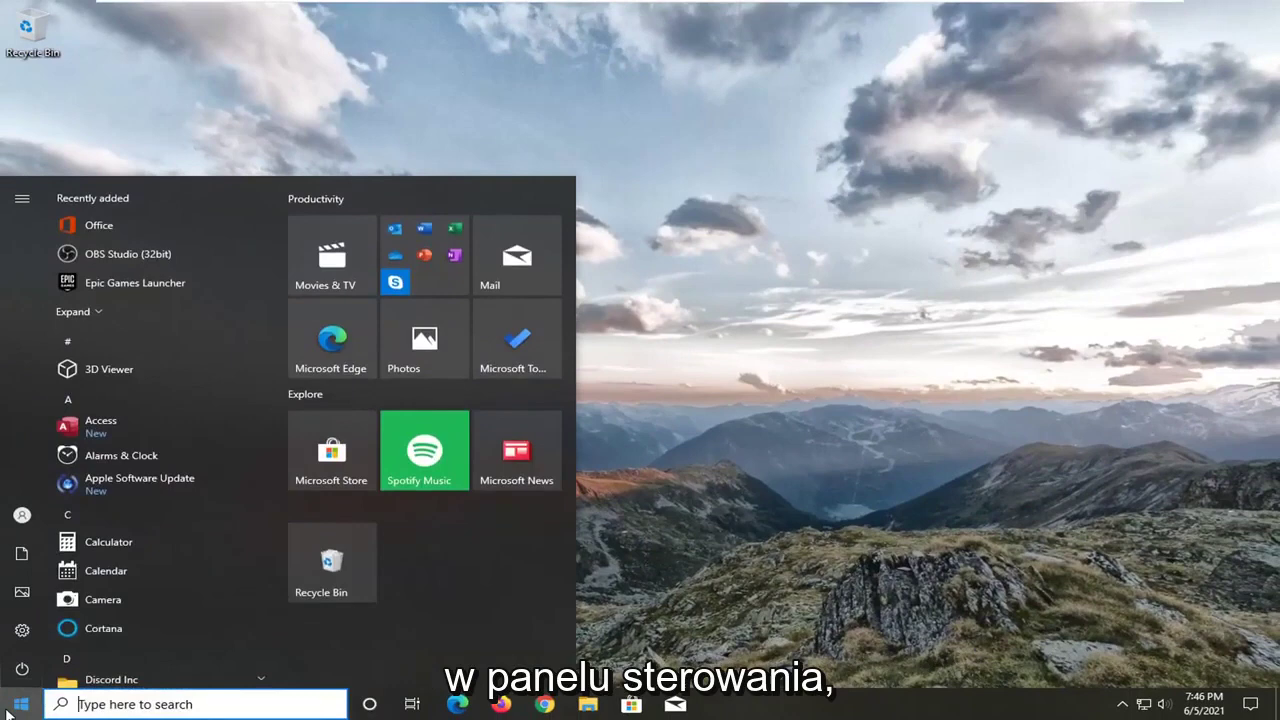
text(control panel)
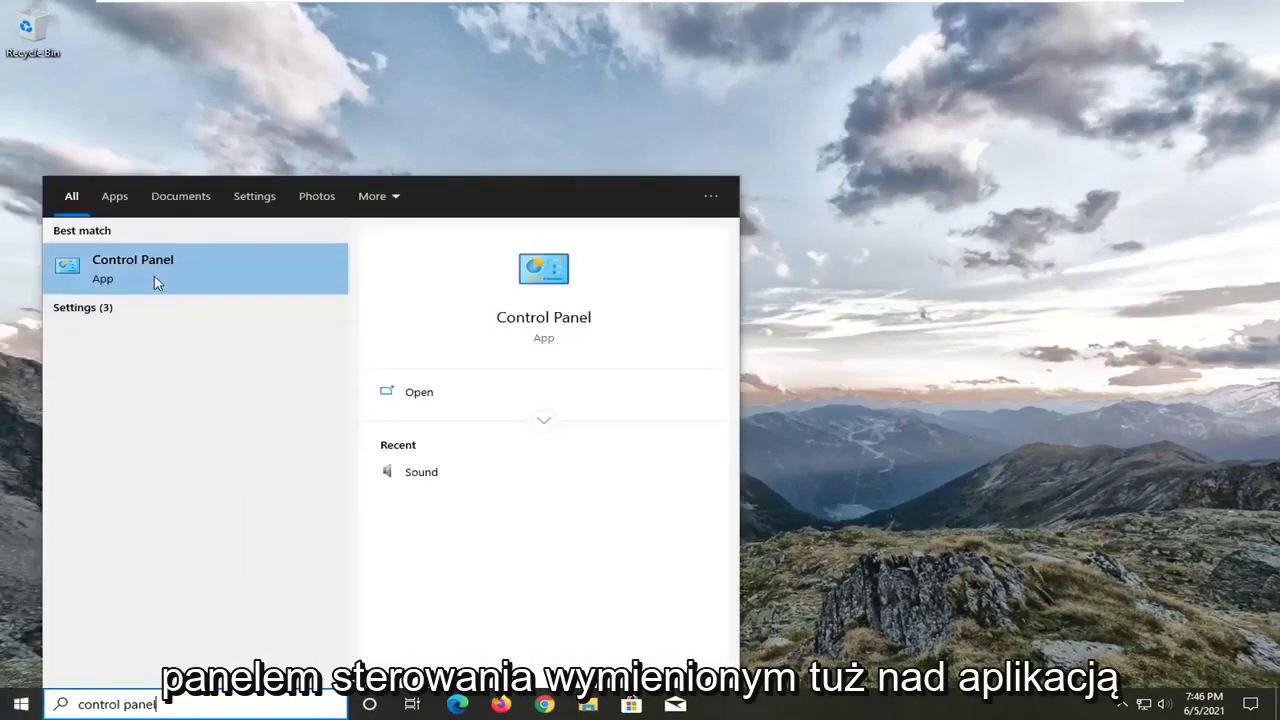
click(183, 277)
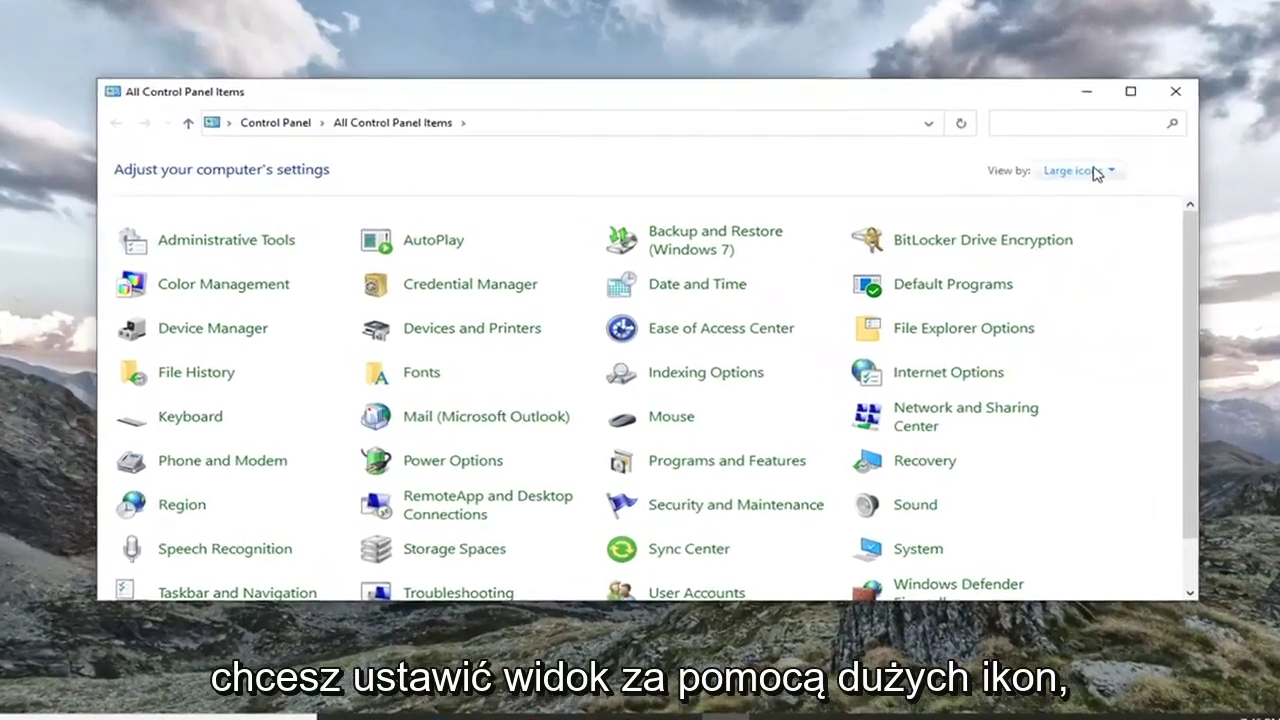
click(1040, 186)
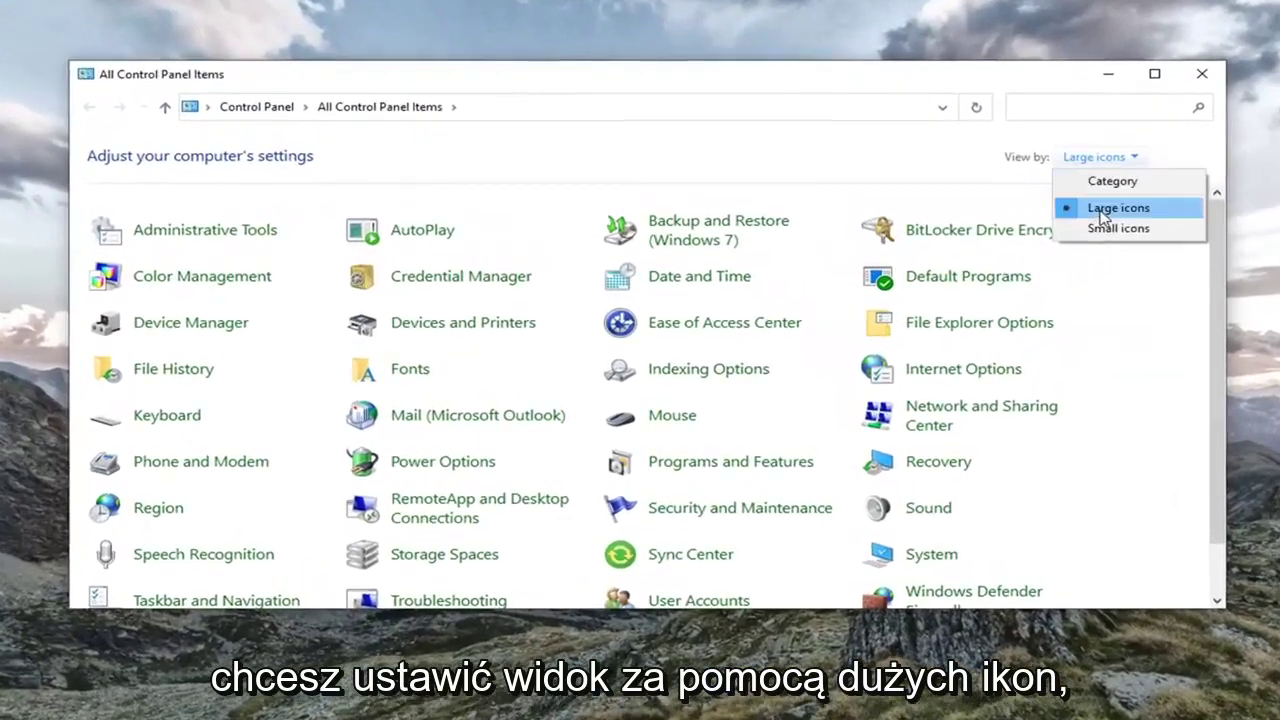
click(1046, 229)
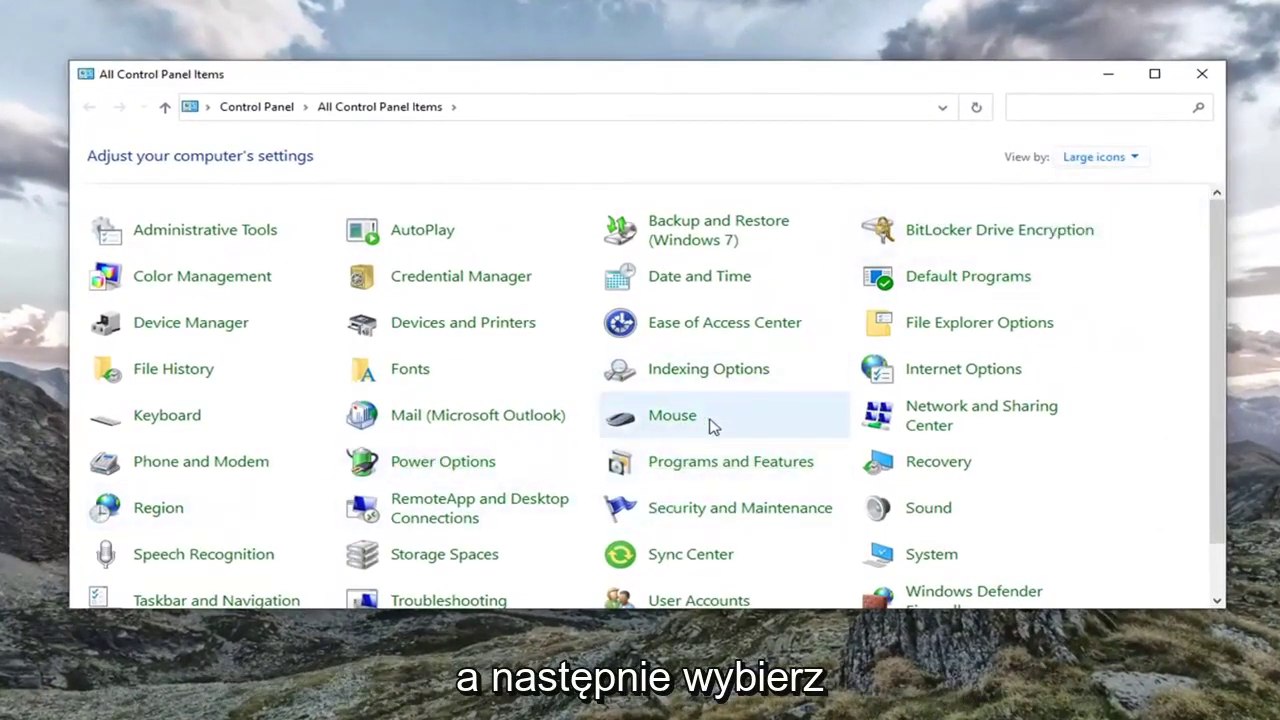
- Open the Sound settings and bring up the properties of the default Speakers playback device
click(917, 510)
drag(192, 20, 598, 111)
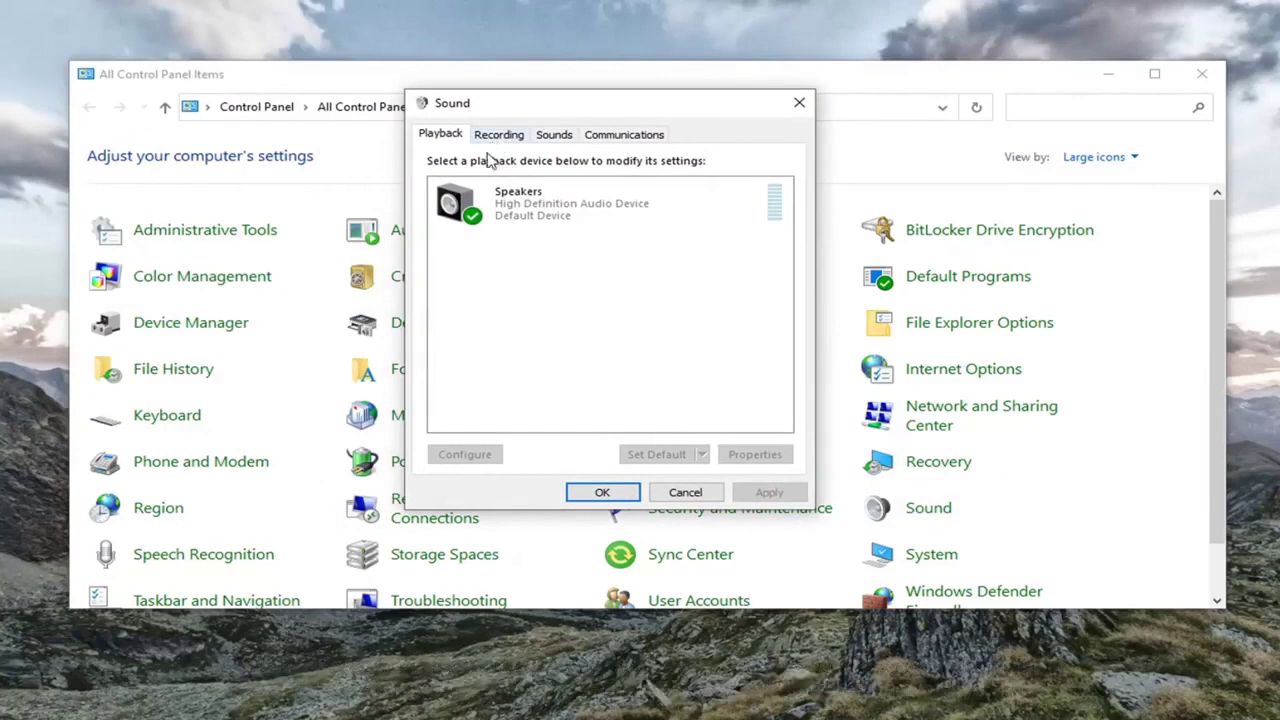
click(509, 212)
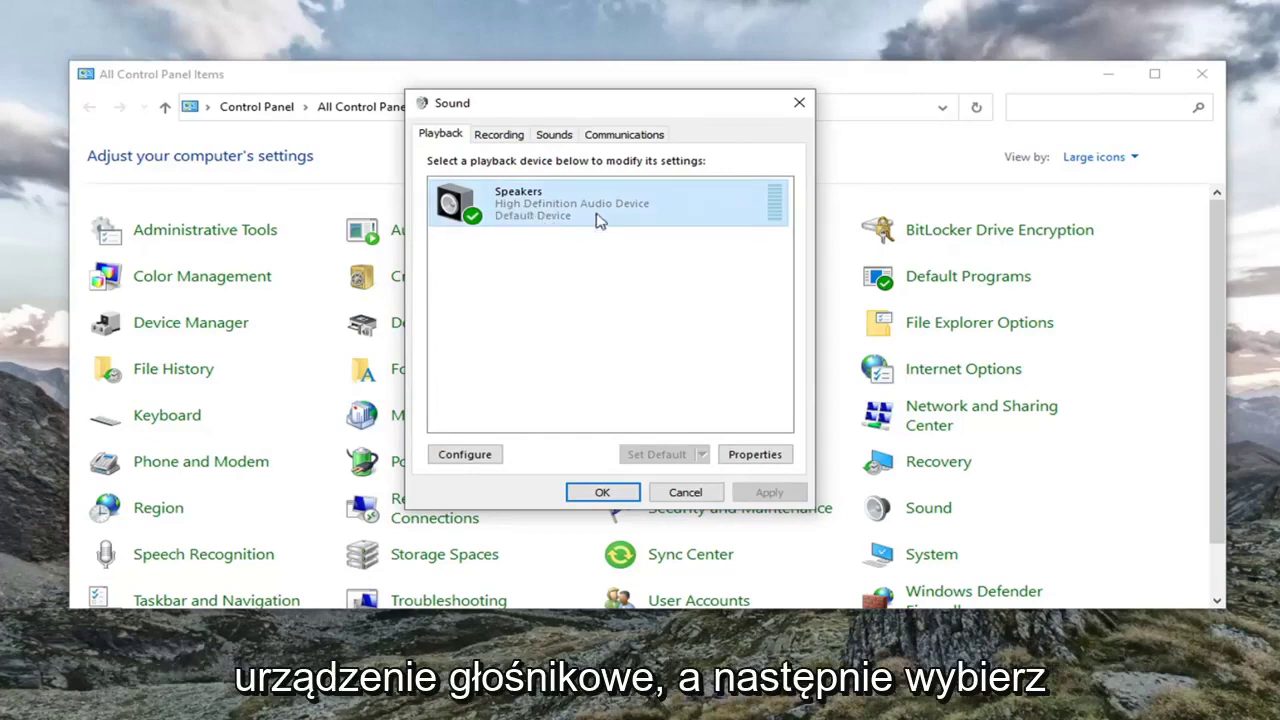
click(755, 454)
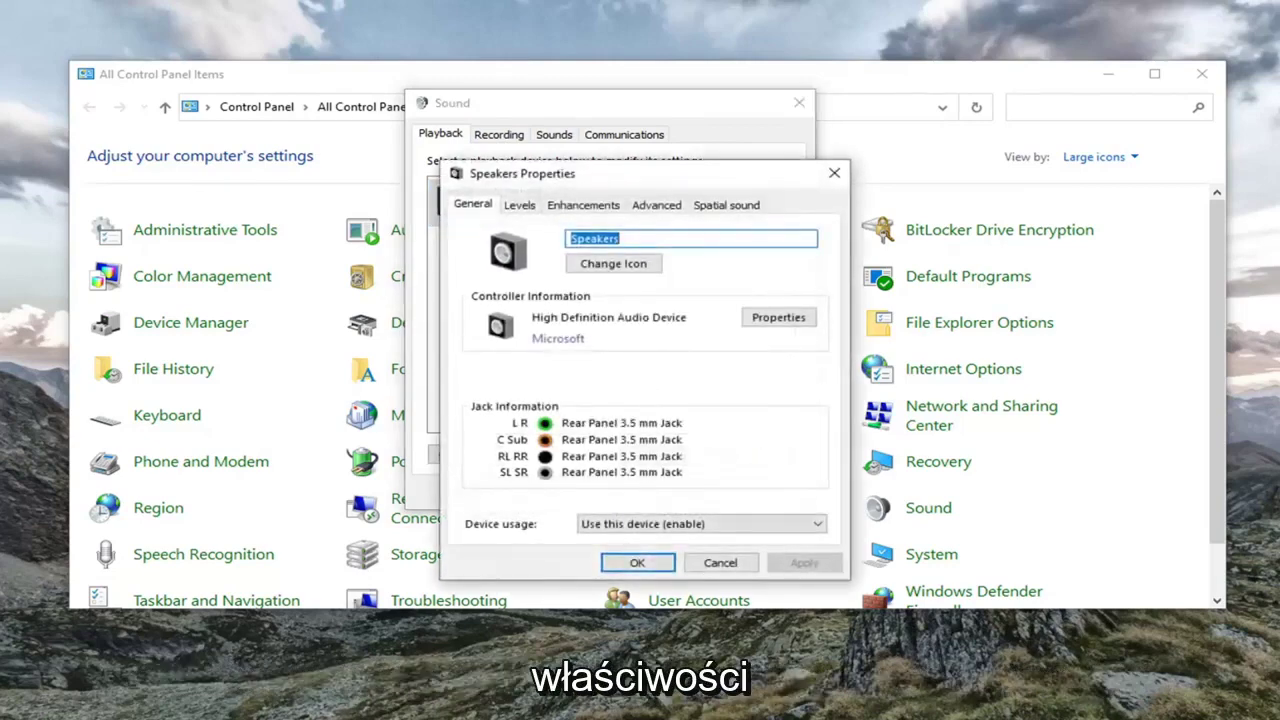
drag(598, 178, 568, 123)
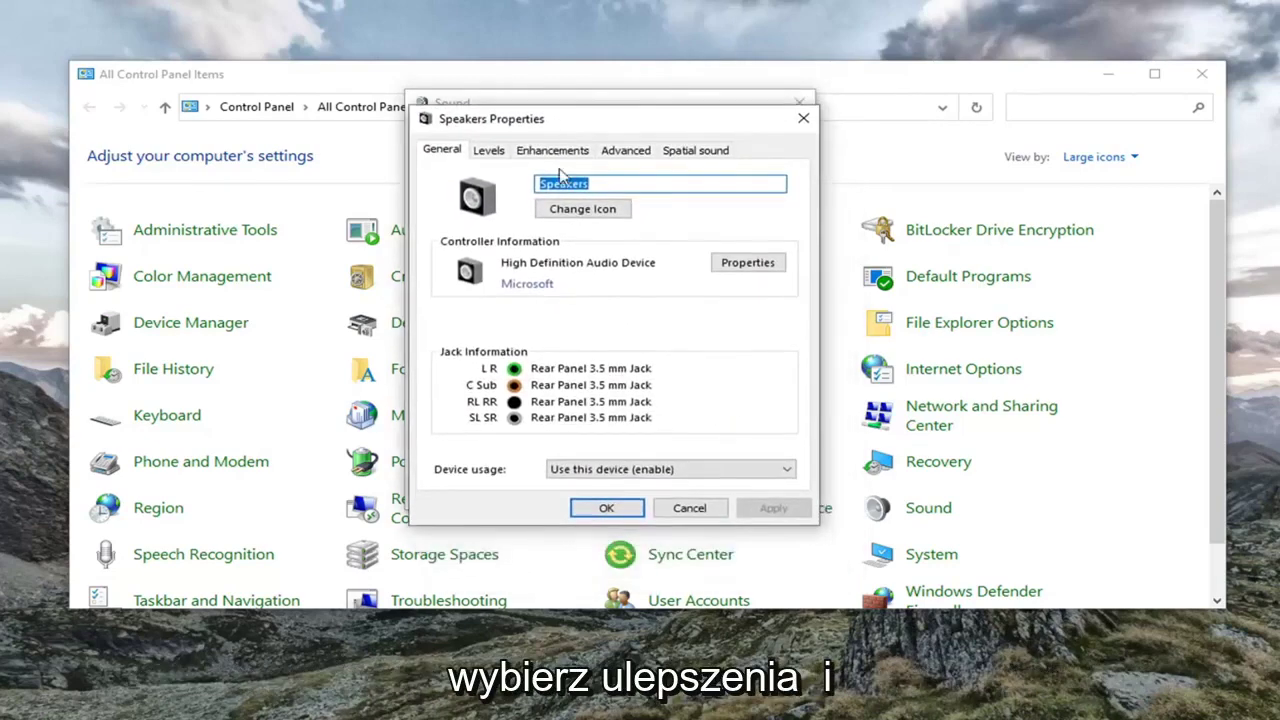
- Disable all enhancements for the speakers, apply the change and close the Speakers Properties
click(548, 152)
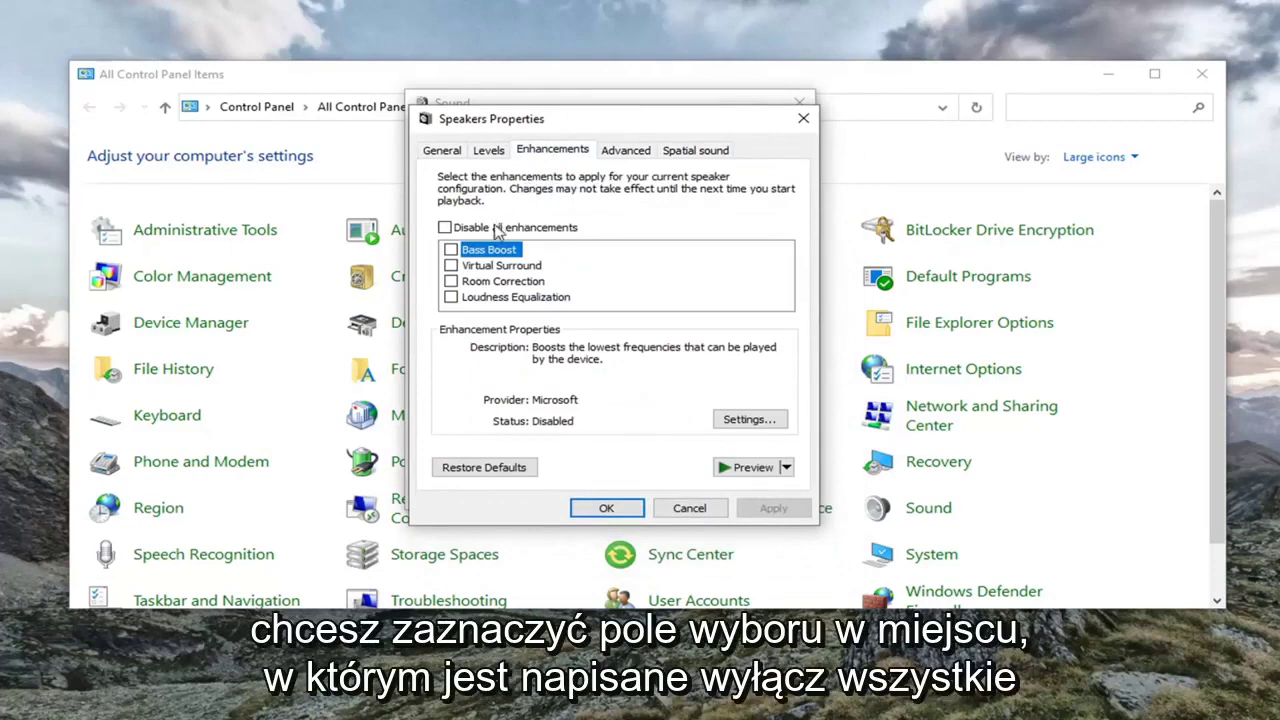
click(486, 231)
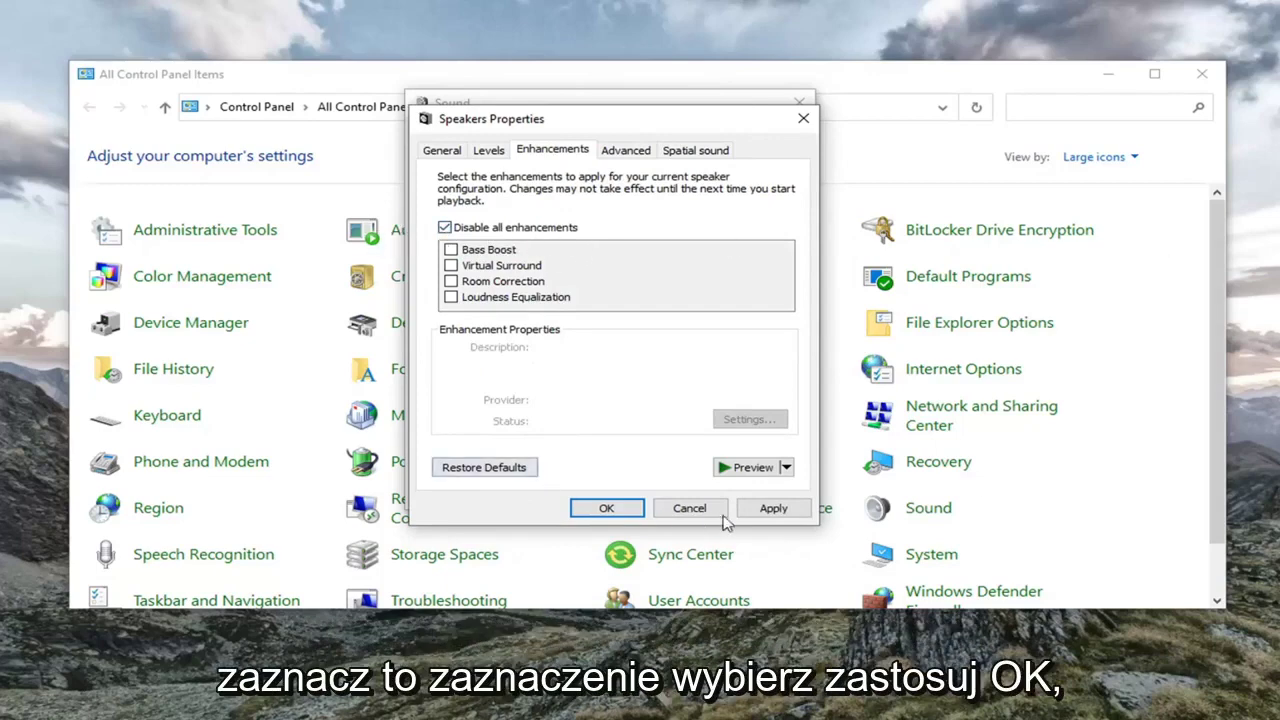
click(773, 508)
click(606, 508)
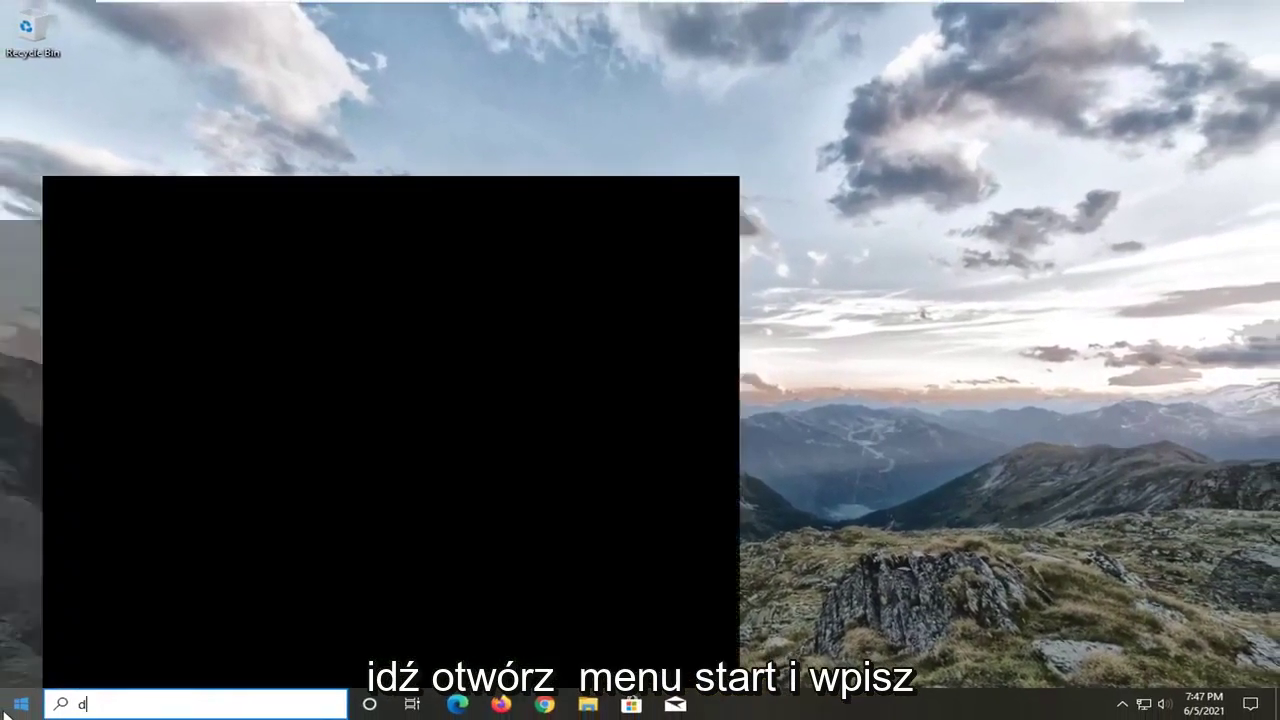
- Search for and open Device Manager, and expand the Sound, video and game controllers category
text(evice manager)
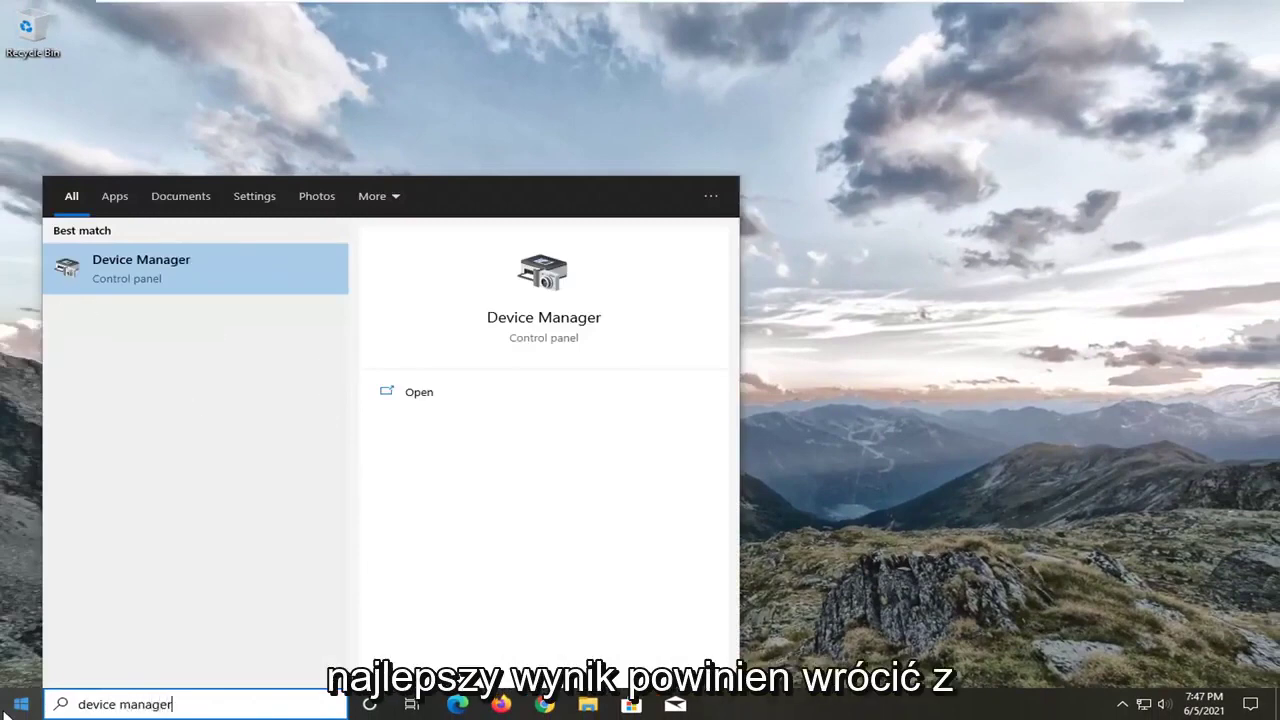
click(150, 275)
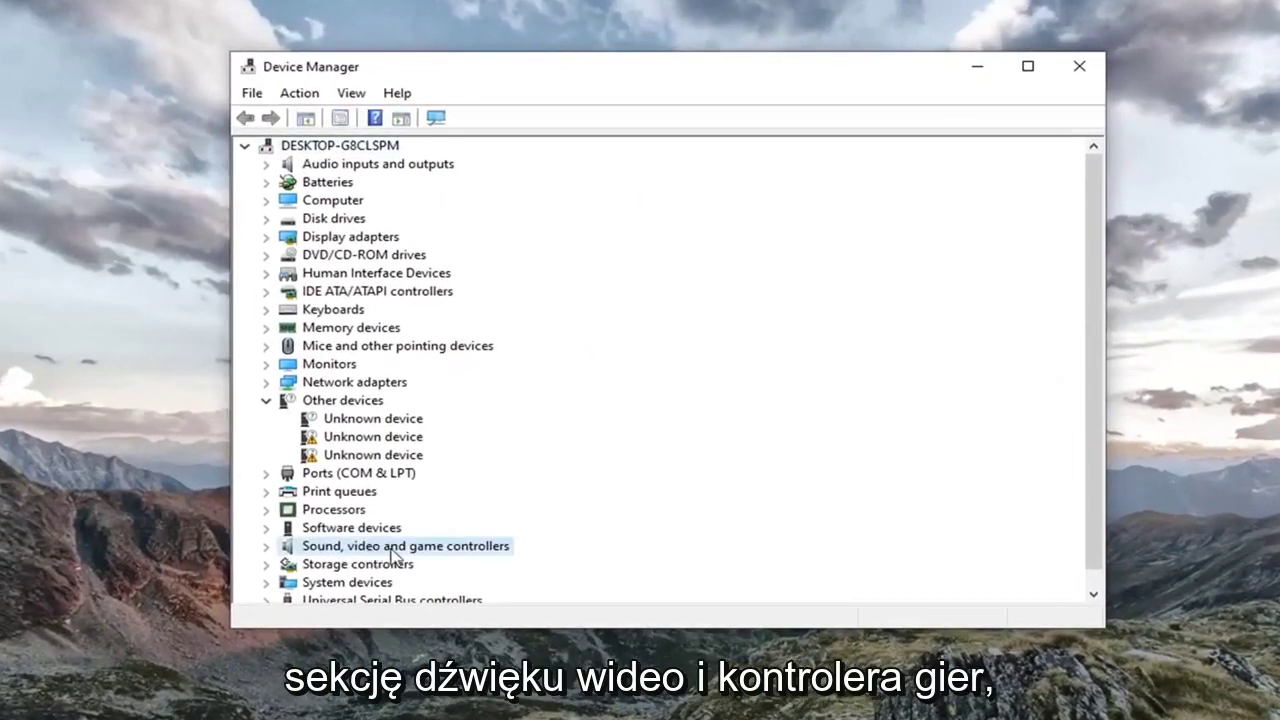
scroll(144, 483, down, 1)
double_click(333, 528)
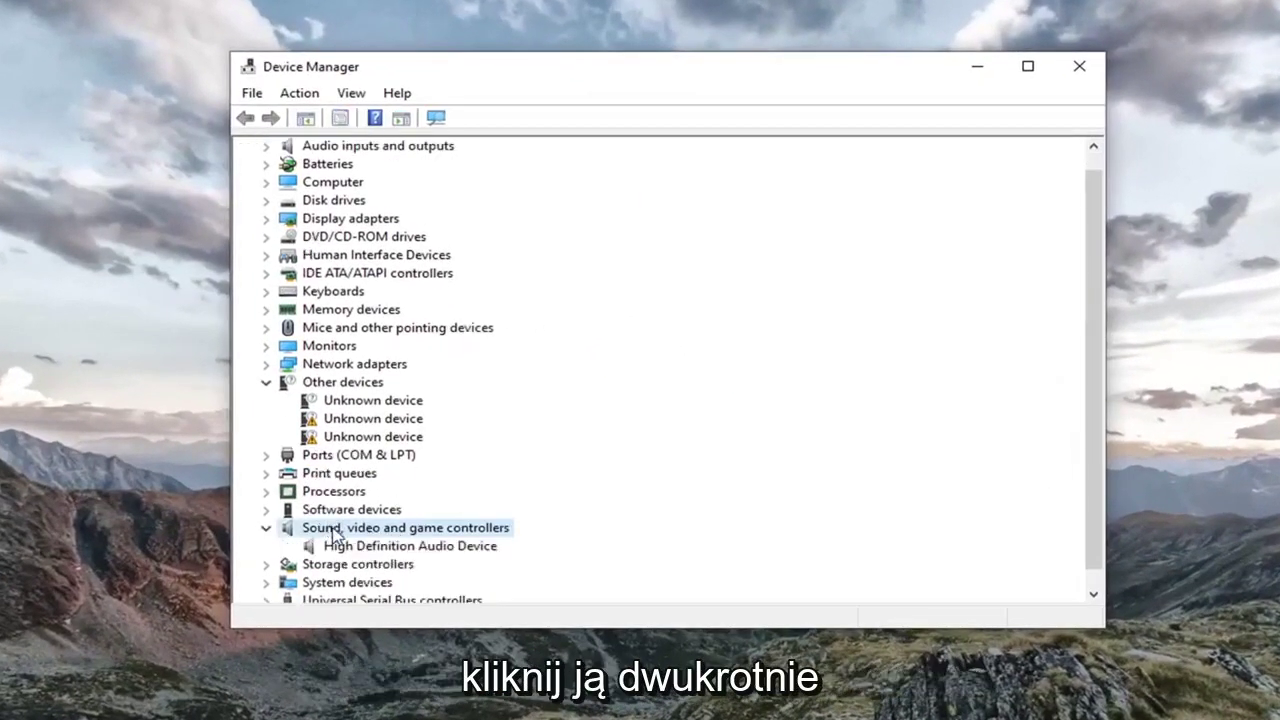
scroll(333, 528, down, 1)
- Start a driver update for the High Definition Audio Device, choosing to pick from the available drivers on the computer
click(443, 530)
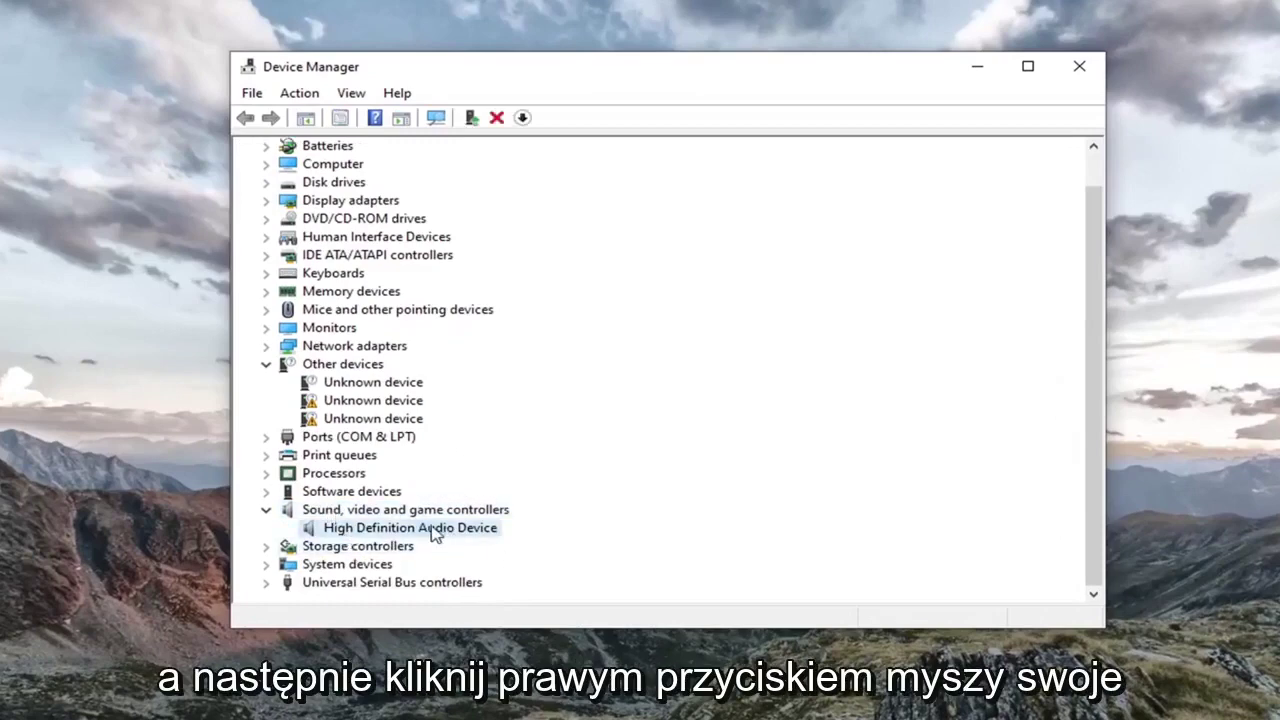
right_click(434, 533)
key(Escape)
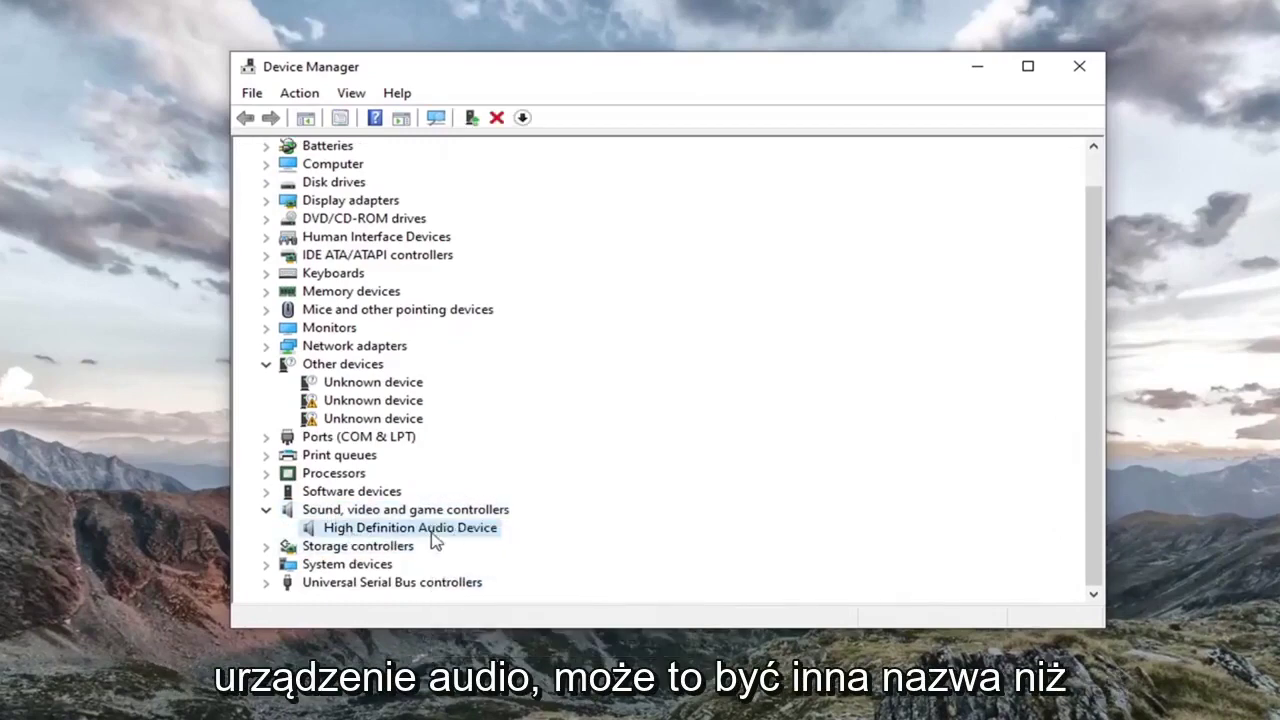
right_click(436, 534)
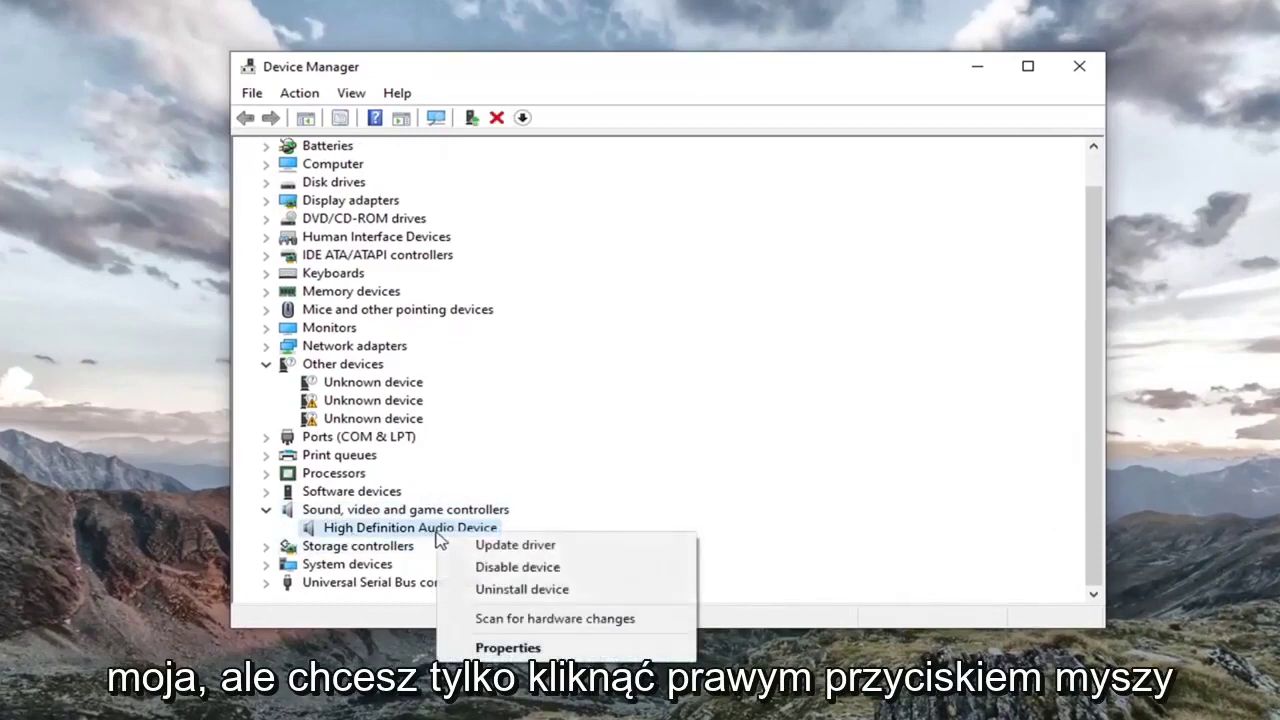
click(520, 552)
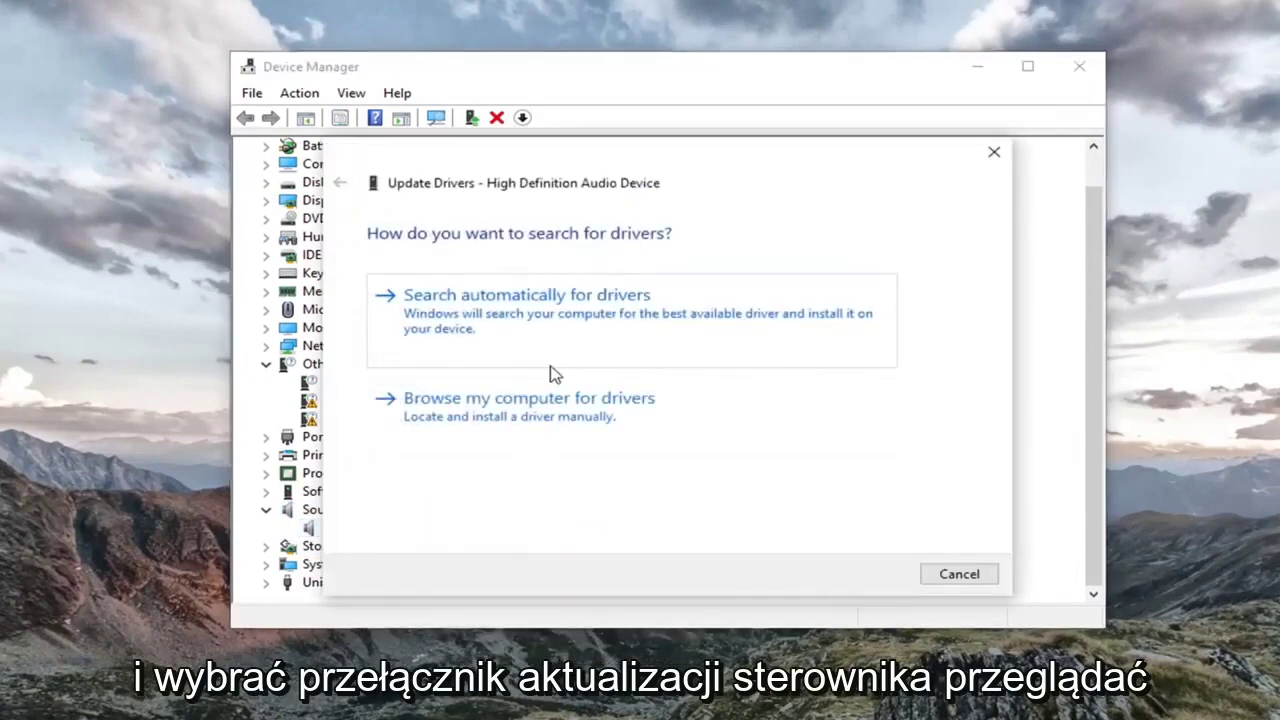
click(557, 429)
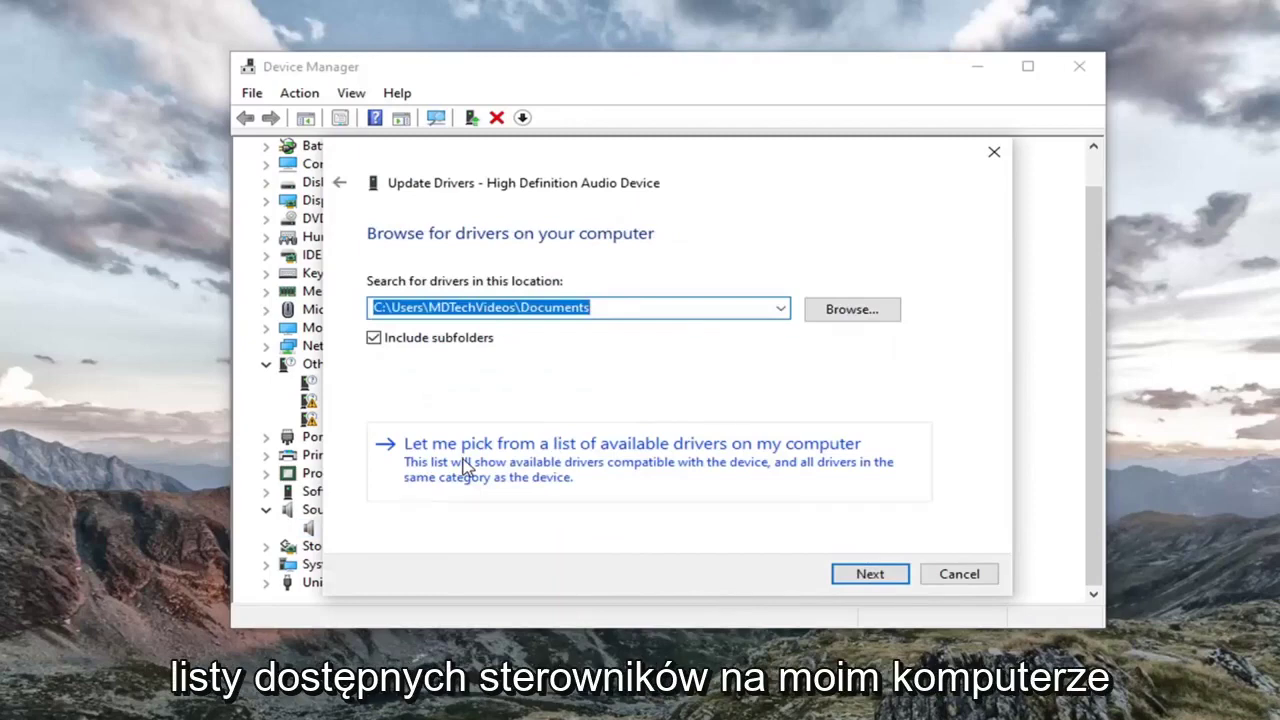
click(697, 470)
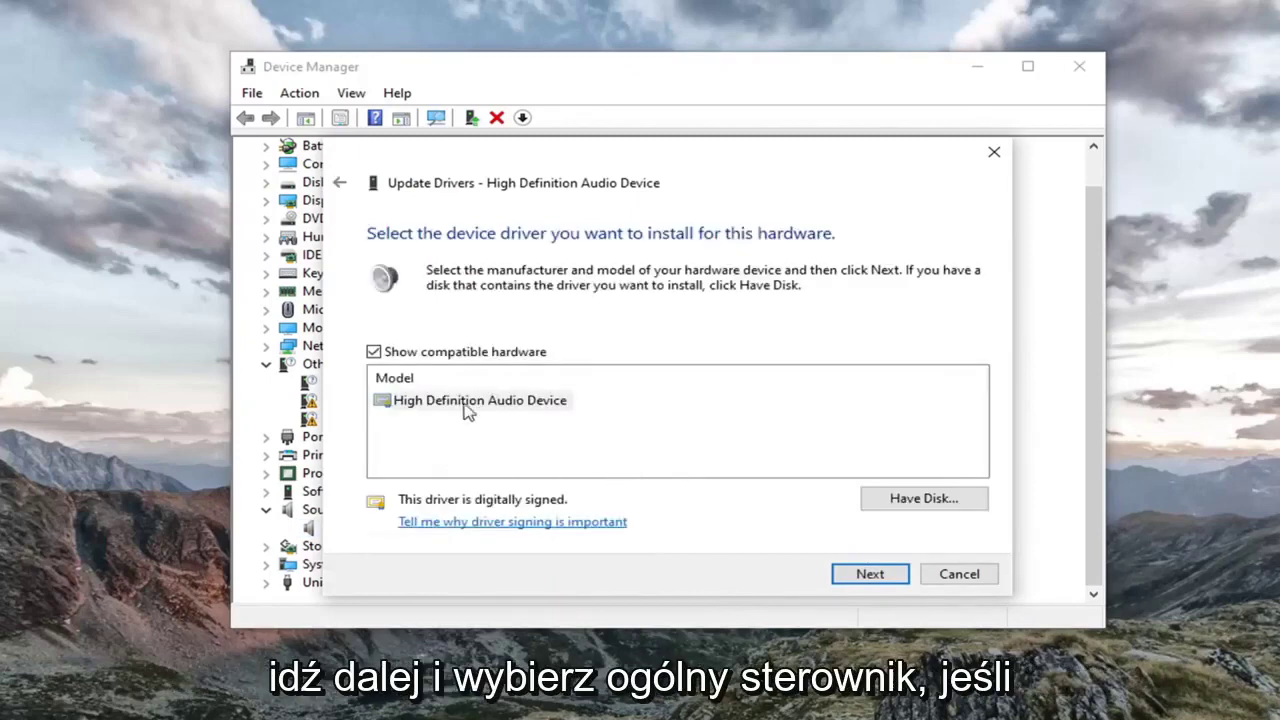
- Install the High Definition Audio Device driver, accepting the compatibility warning, and restart the computer
click(506, 401)
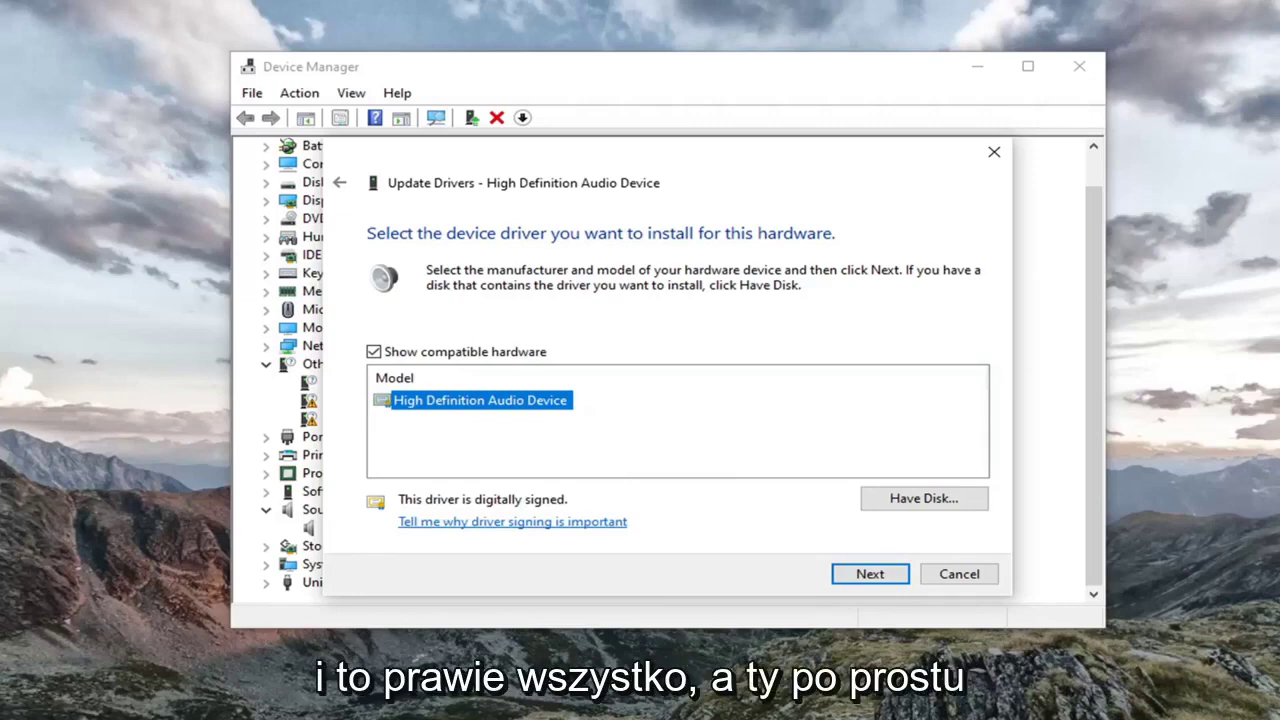
click(857, 573)
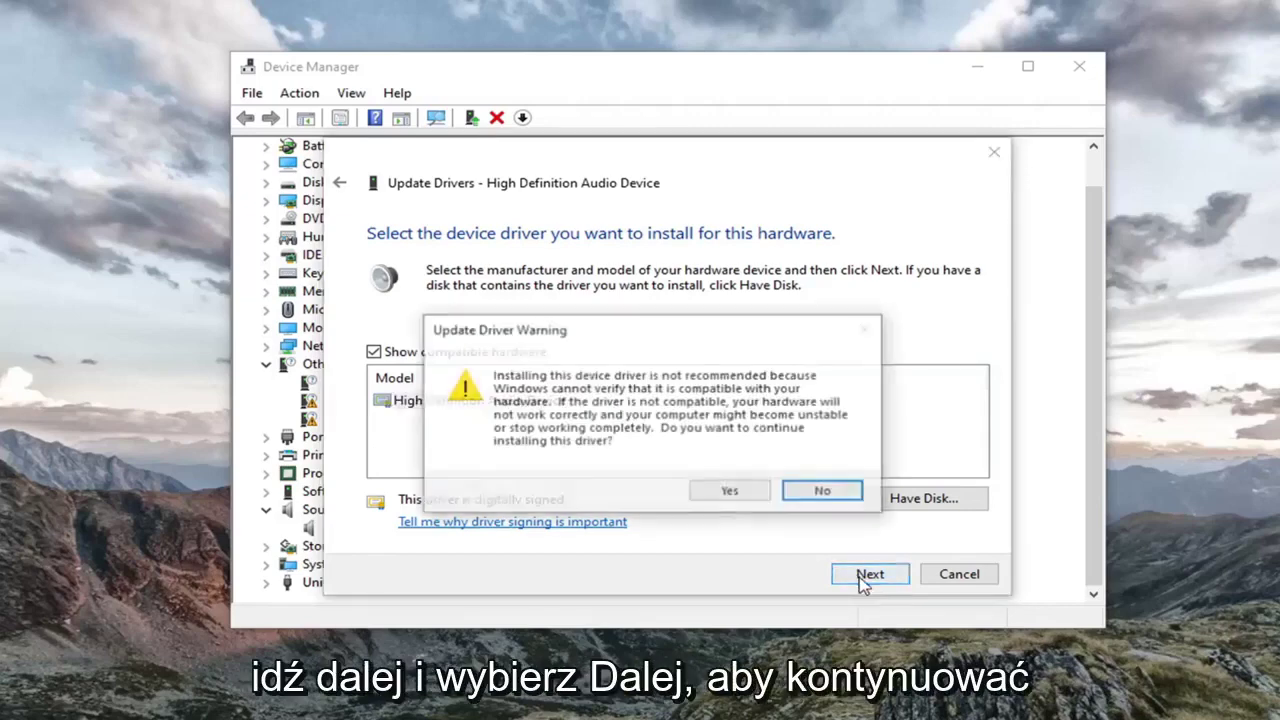
click(718, 497)
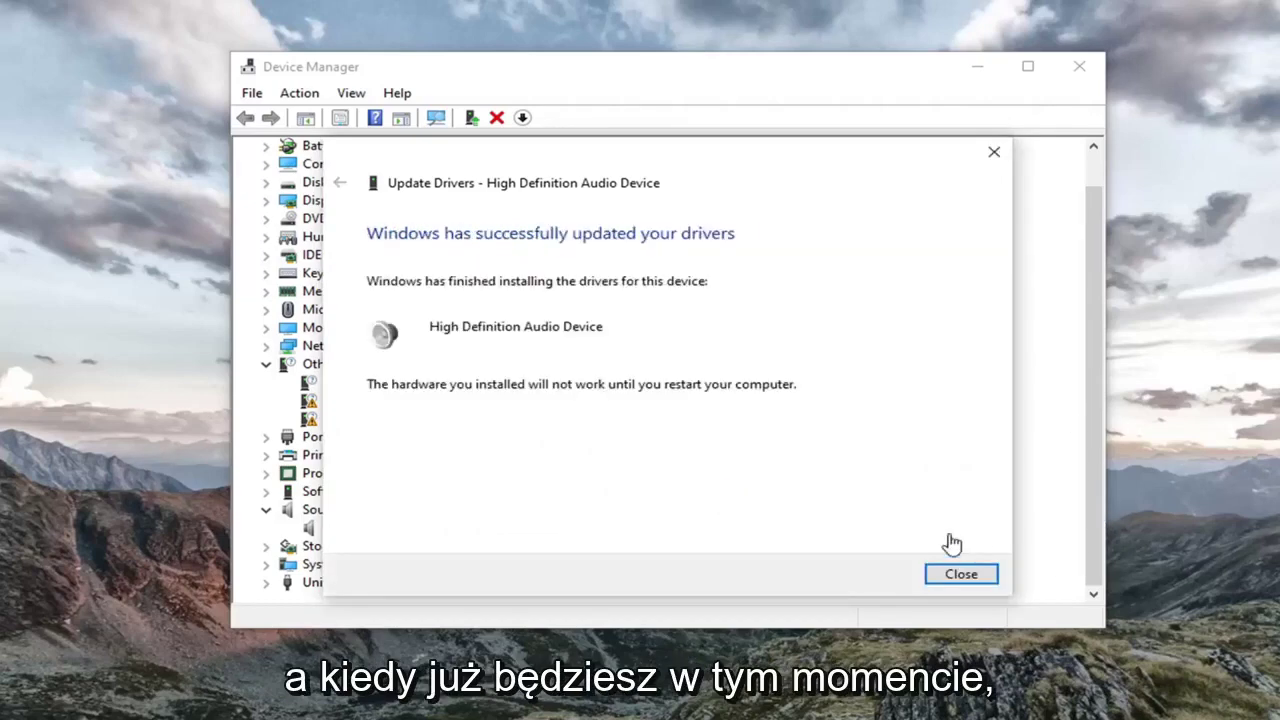
click(959, 574)
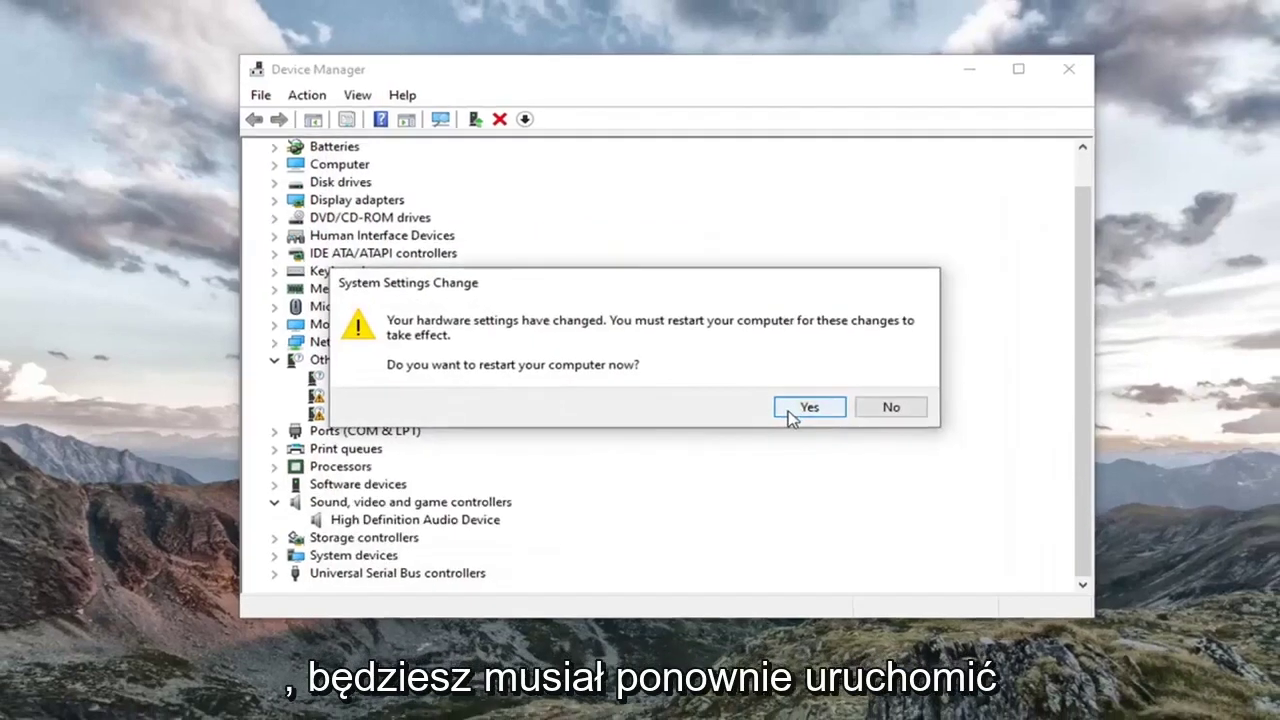
click(806, 414)
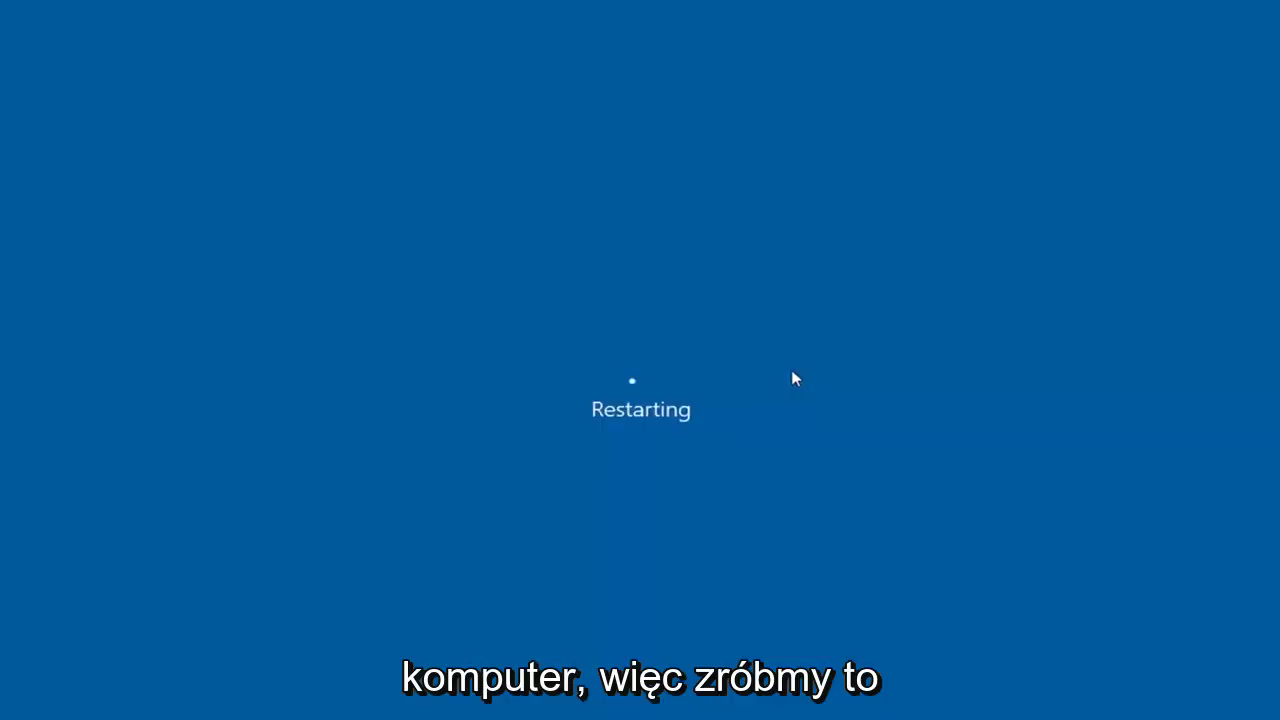